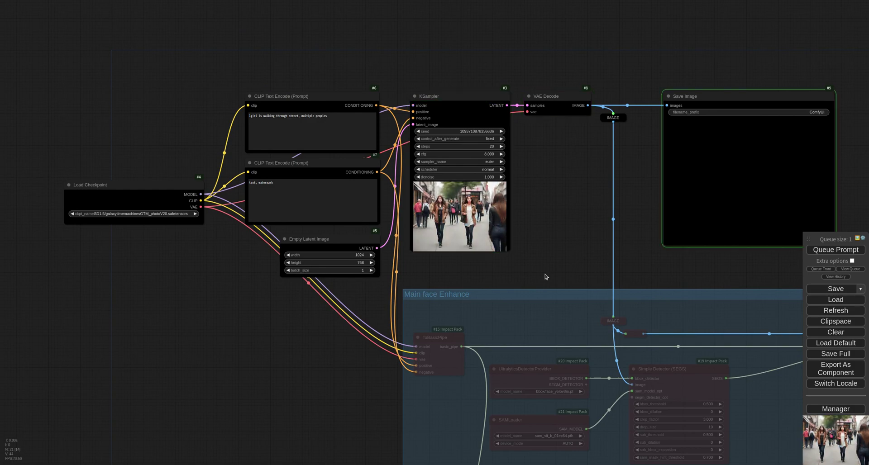
- Examine the generated street image in the Save Image node up close, checking the faces of the people
left_click_drag(643, 199, 343, 368)
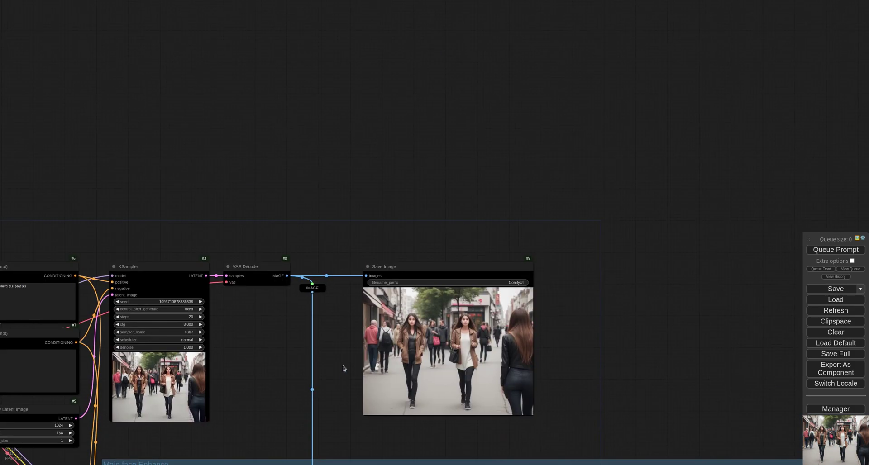
scroll(342, 364, "up", 8)
left_click_drag(322, 330, 140, 279)
scroll(276, 275, "up", 4)
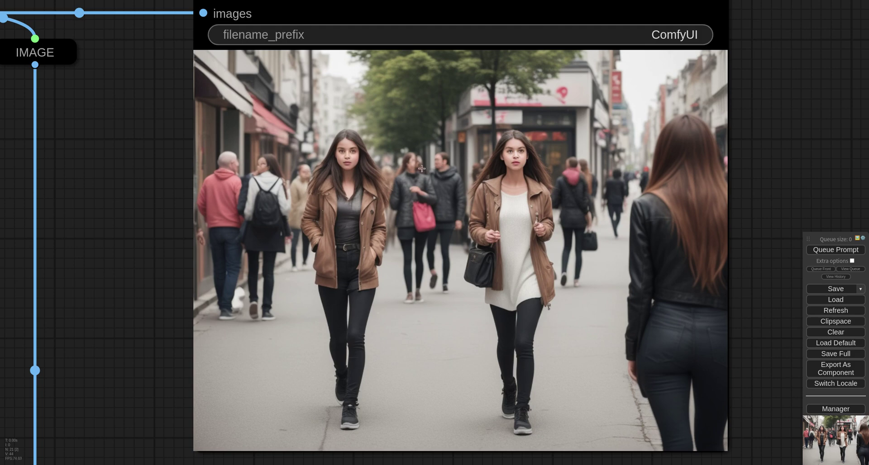
scroll(161, 303, "down", 6)
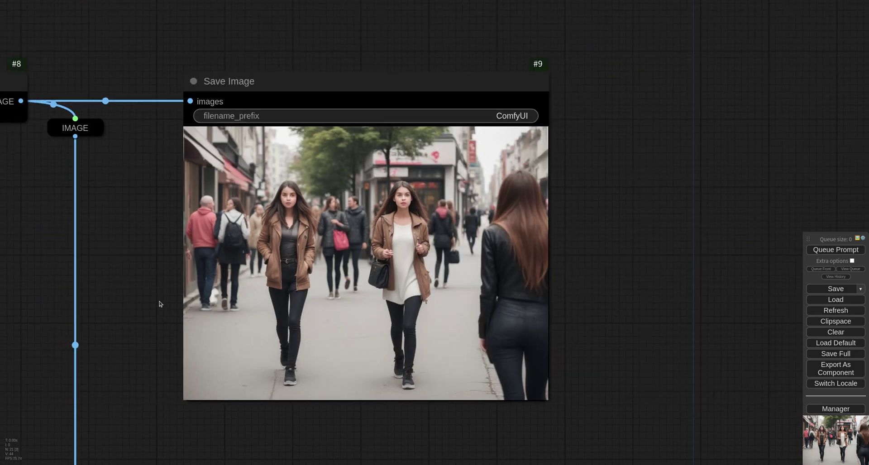
left_click_drag(150, 337, 438, 203)
scroll(438, 203, "down", 4)
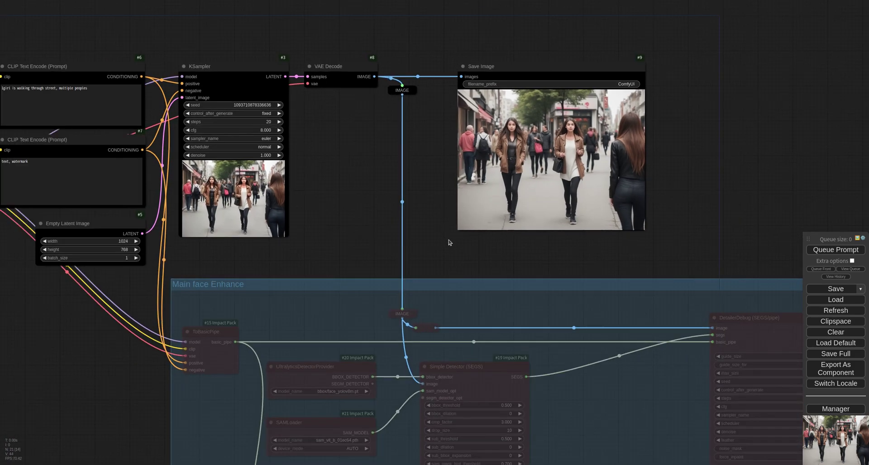
- Select all the nodes in the Main face Enhance group and unmute them
left_click_drag(446, 258, 409, 72)
scroll(401, 99, "down", 2)
scroll(194, 250, "down", 1)
left_click_drag(169, 246, 66, 256)
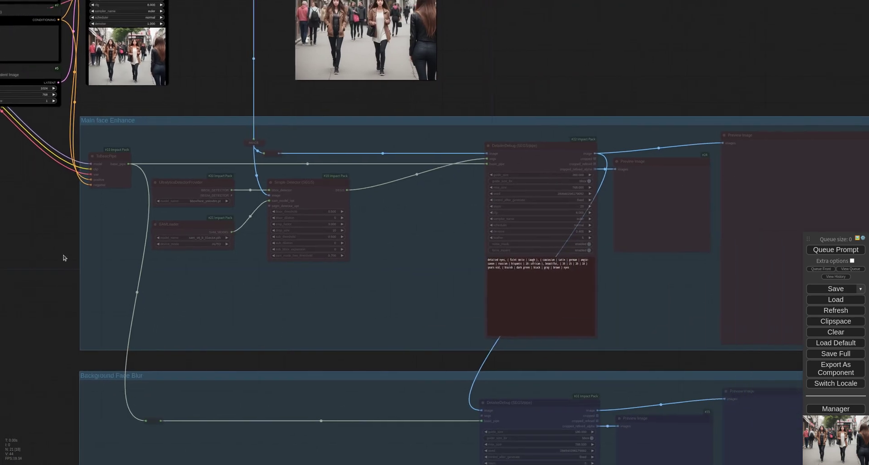
scroll(66, 306, "down", 2)
left_click_drag(39, 329, 706, 171)
key("ctrl+m")
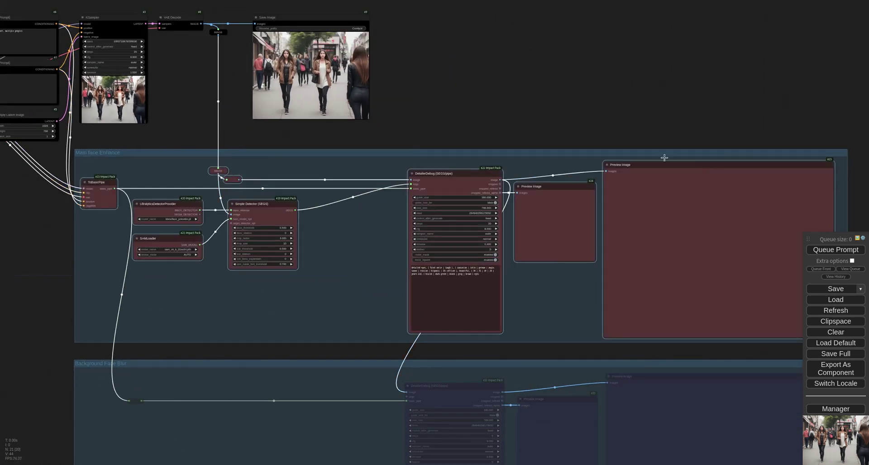
- Examine the Main face Enhance nodes, from ToBasicPipe and the detectors through DetailerDebug to the two Preview Image nodes
scroll(77, 305, "up", 4)
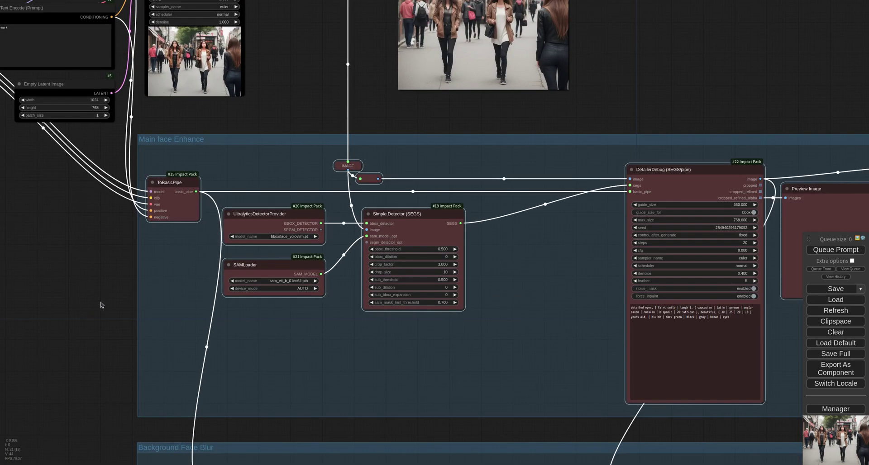
scroll(103, 282, "down", 3)
left_click_drag(102, 282, 210, 292)
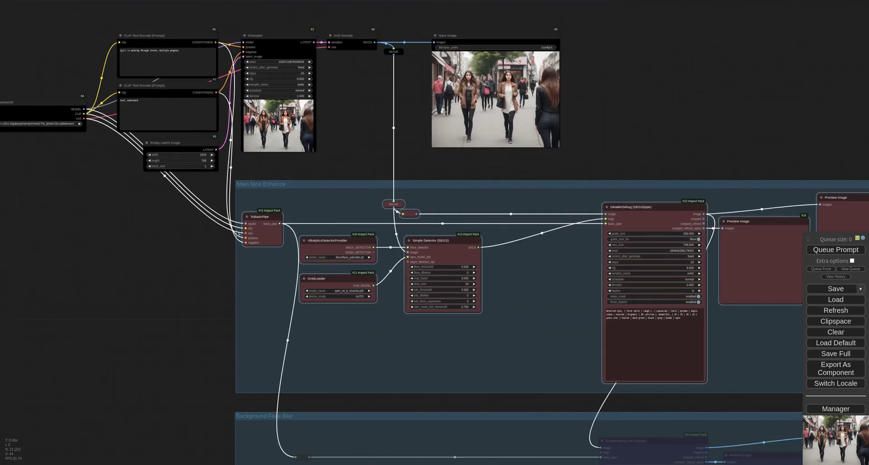
scroll(228, 251, "up", 3)
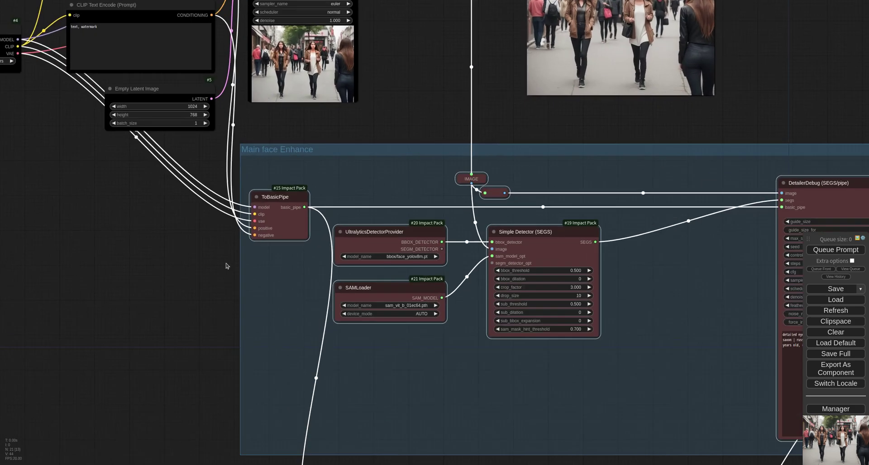
left_click_drag(198, 359, 48, 319)
scroll(215, 332, "down", 2)
left_click(400, 227)
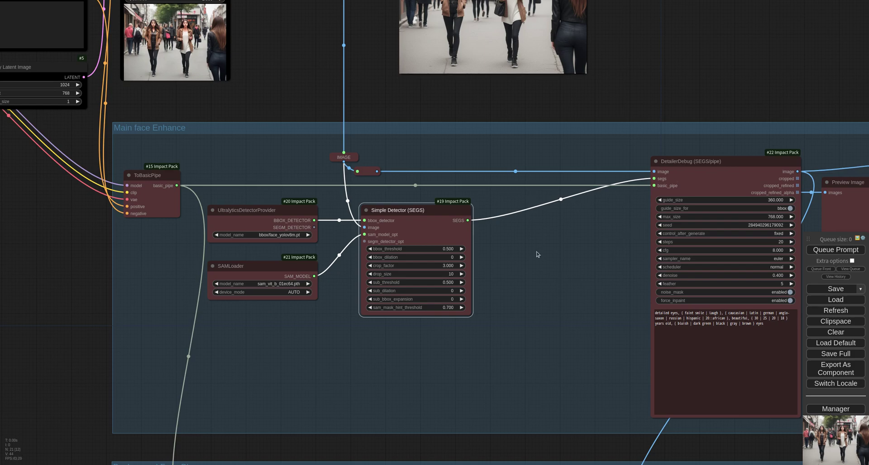
scroll(536, 251, "down", 4)
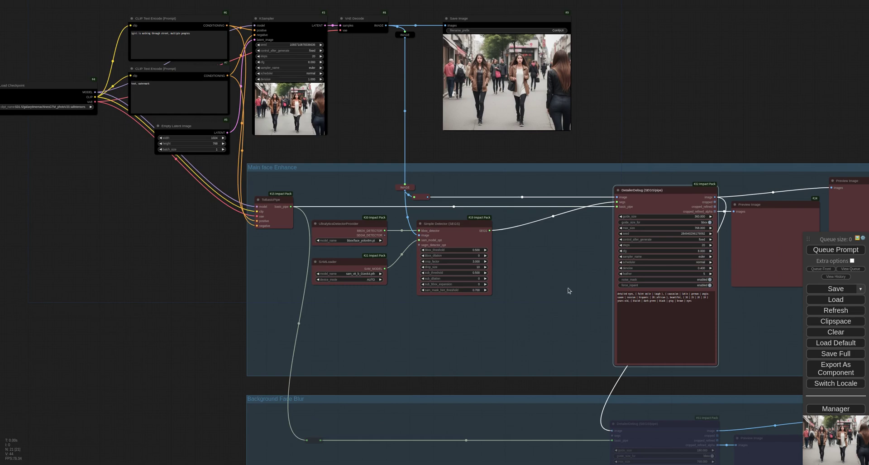
left_click_drag(567, 286, 505, 287)
left_click_drag(407, 294, 256, 285)
scroll(555, 224, "up", 3)
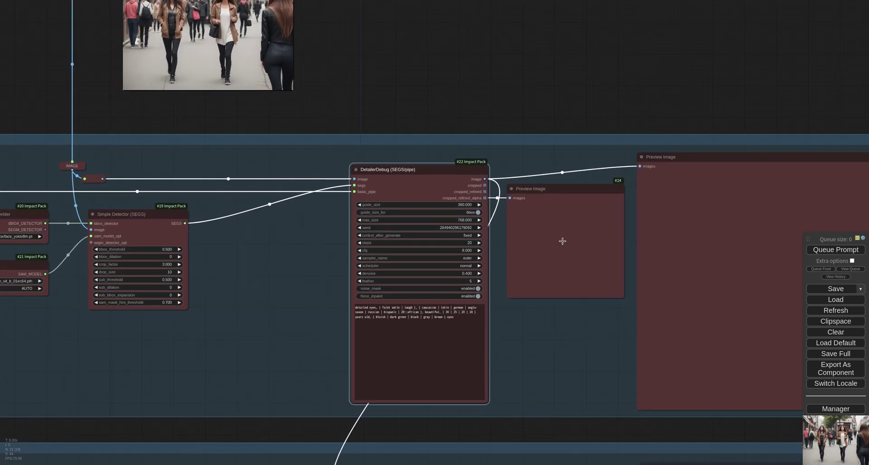
left_click(700, 231)
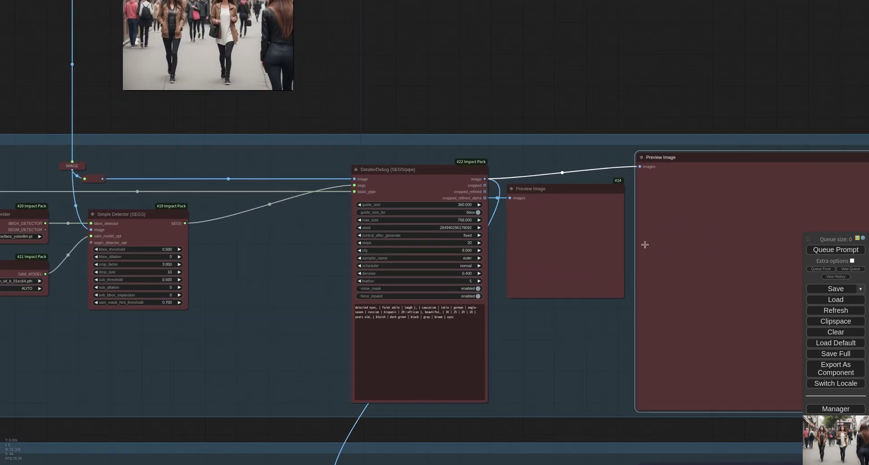
- Clear the node selection and queue the workflow with the Main face Enhance group active
left_click(254, 273)
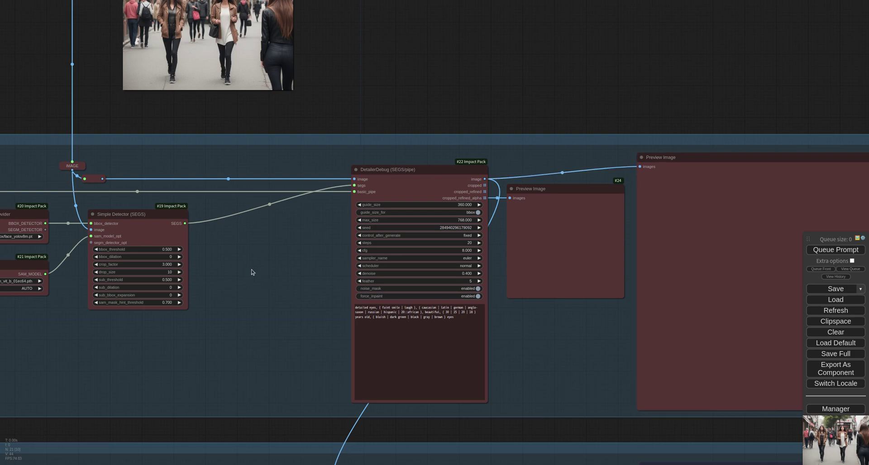
key("ctrl+Return")
left_click_drag(240, 337, 296, 338)
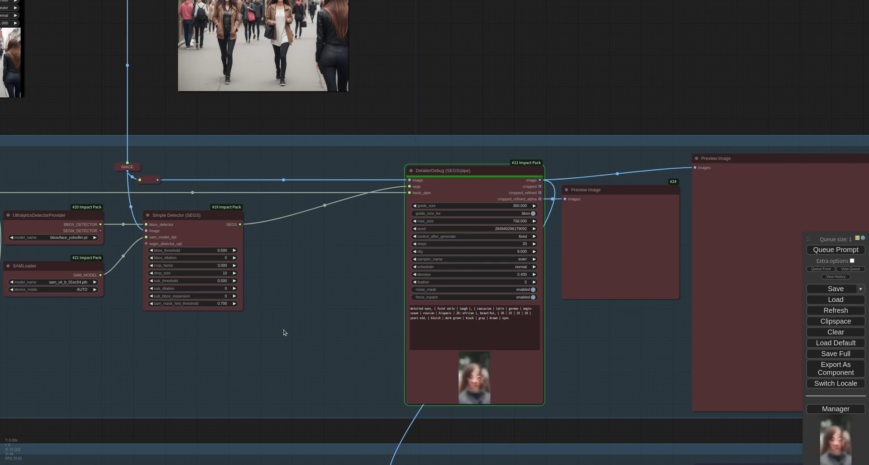
- Inspect the refined face crops and the enhanced street image in the Preview Image nodes, including the background faces
scroll(634, 407, "up", 5)
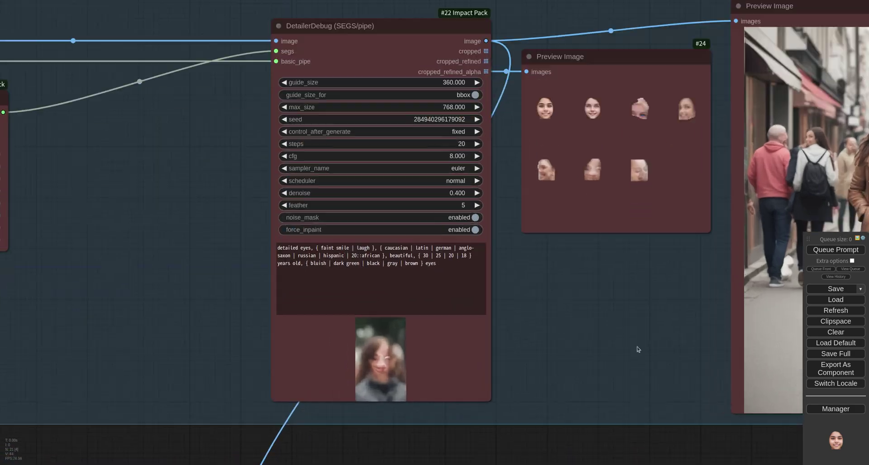
left_click_drag(638, 348, 510, 394)
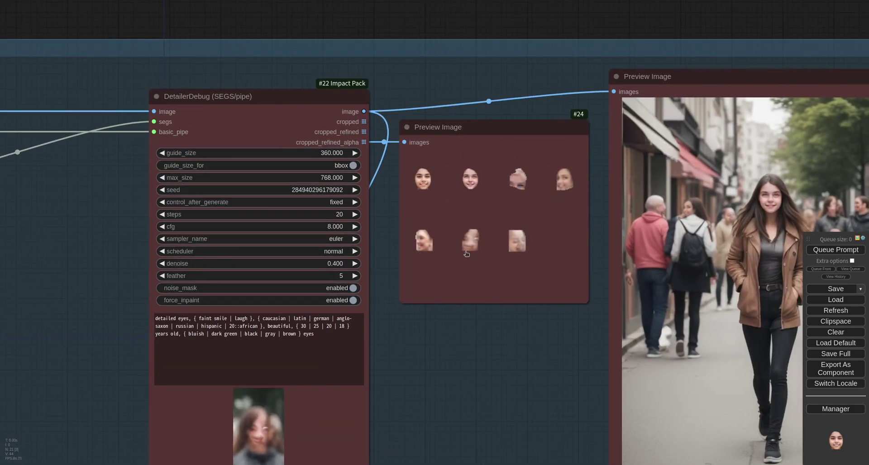
left_click_drag(581, 320, 281, 316)
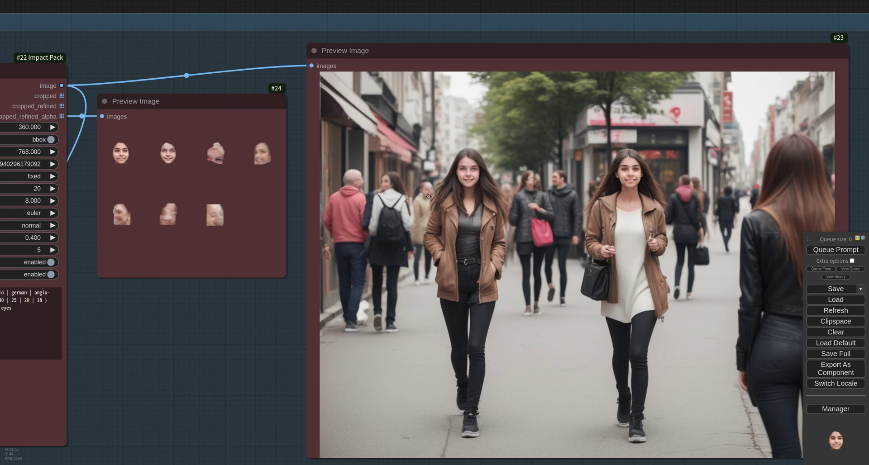
scroll(320, 214, "up", 7)
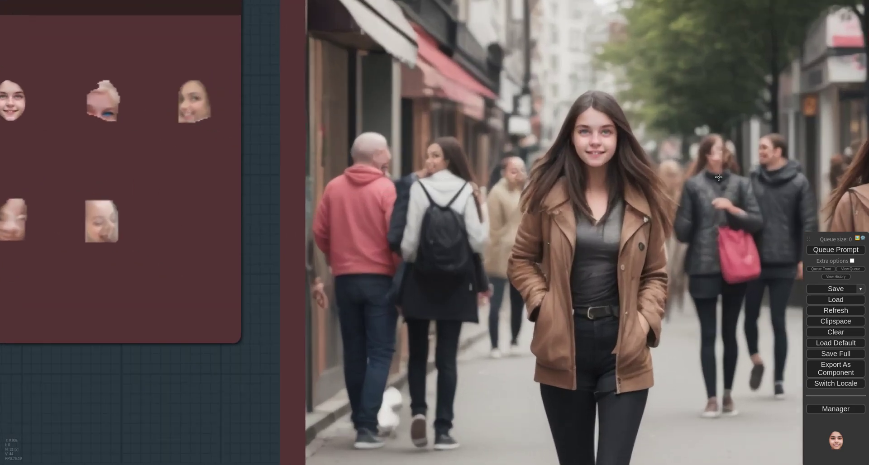
scroll(214, 425, "down", 6)
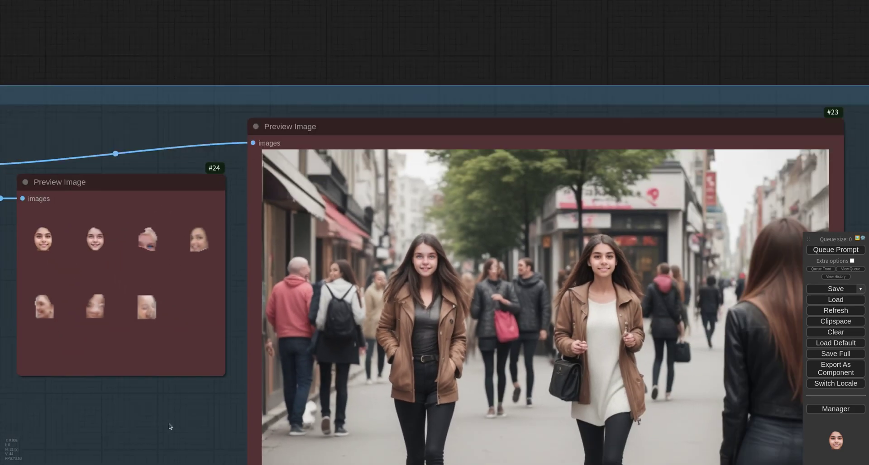
scroll(169, 426, "down", 2)
left_click_drag(149, 443, 351, 409)
left_click_drag(233, 432, 466, 397)
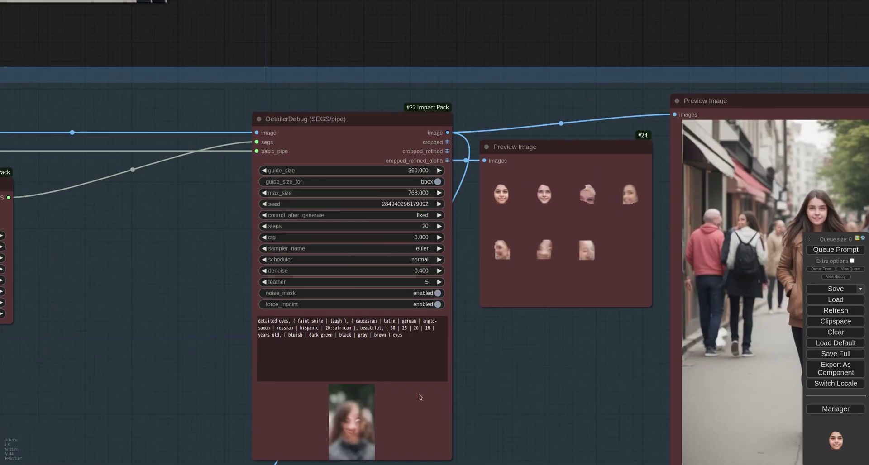
- Set the Simple Detector's bbox_threshold to 0.8 and queue the workflow again
scroll(131, 356, "down", 3)
left_click_drag(266, 356, 531, 357)
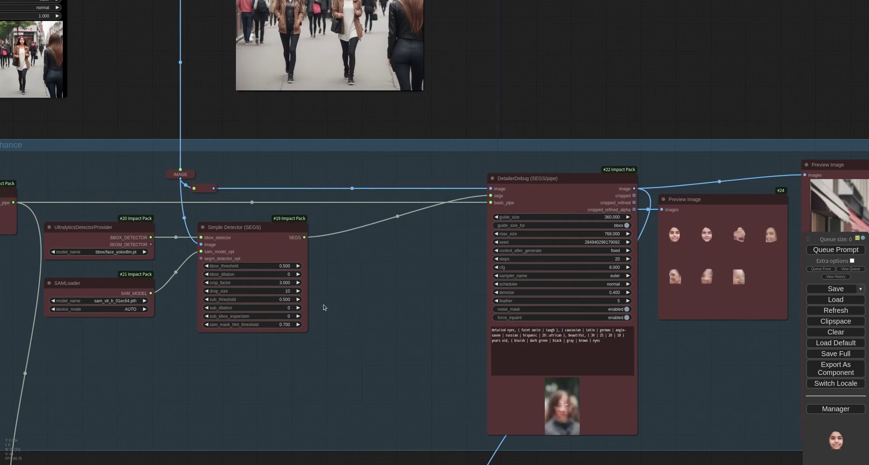
left_click(284, 266)
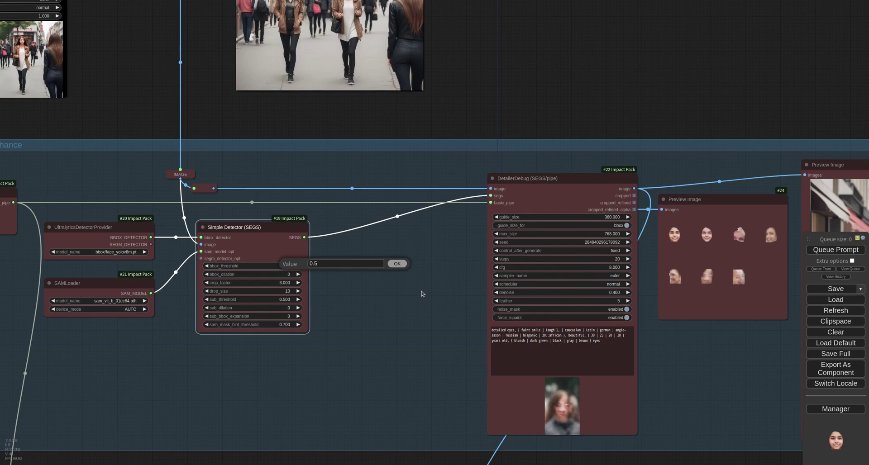
key("Return")
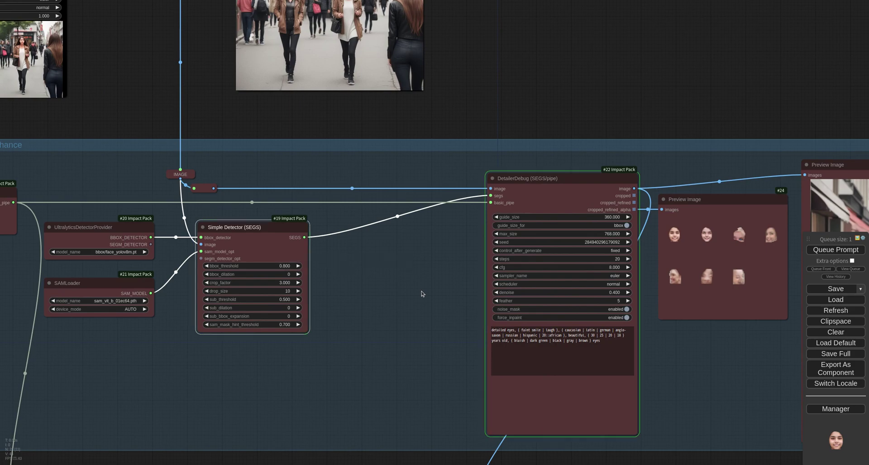
- Check the new face crops and the enhanced image to see which faces the detailer refined
left_click_drag(693, 352, 367, 314)
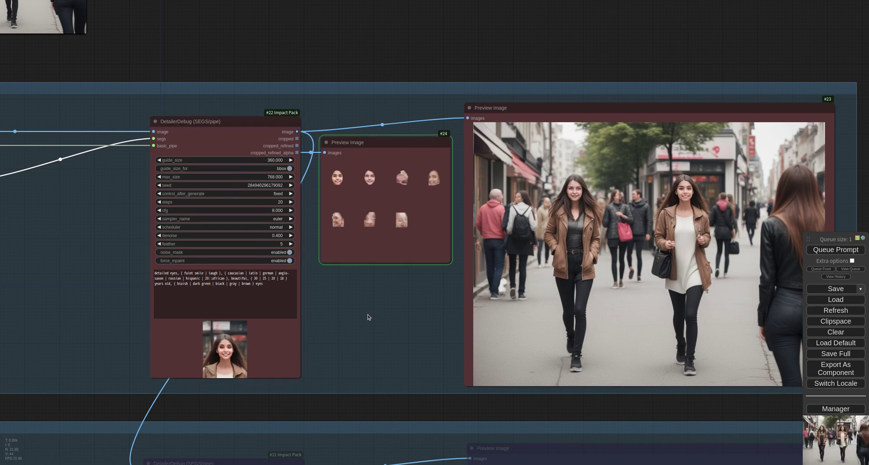
scroll(357, 221, "up", 4)
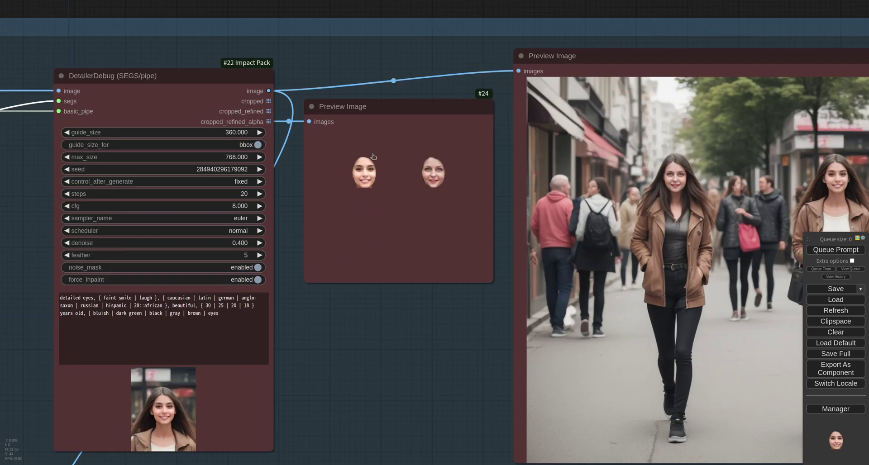
left_click_drag(448, 337, 371, 323)
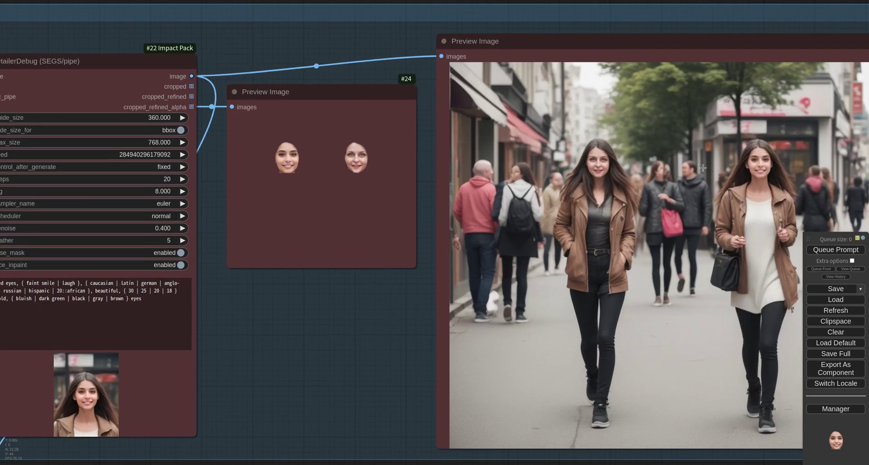
scroll(335, 315, "down", 4)
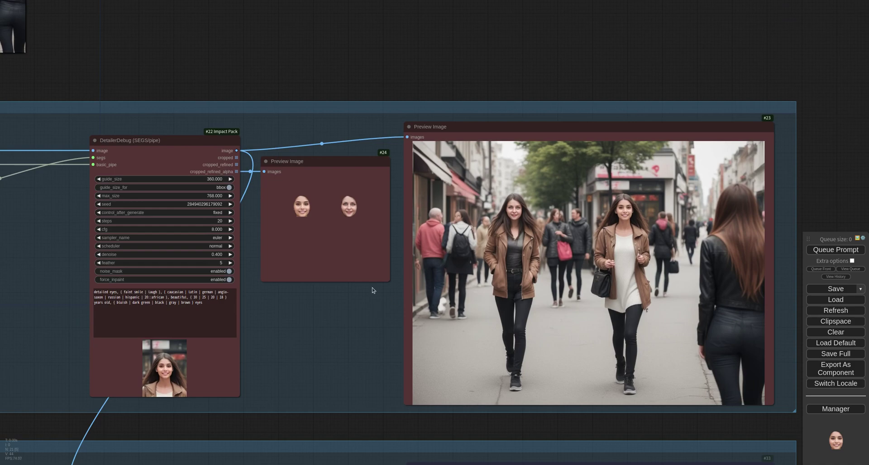
scroll(403, 277, "up", 3)
left_click_drag(355, 334, 330, 389)
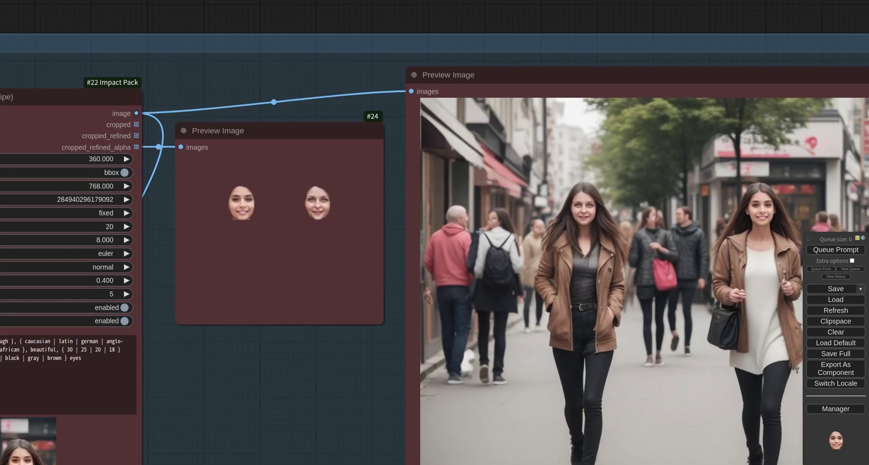
scroll(296, 359, "down", 5)
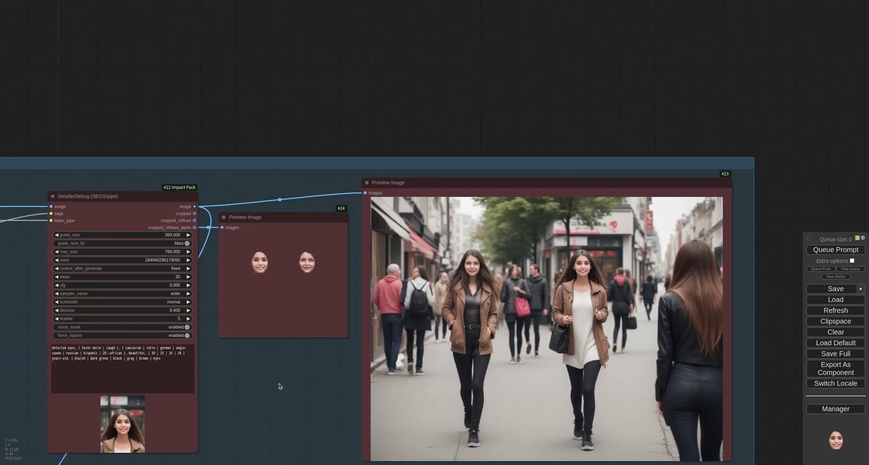
- Compare the enhanced result with the original street image in the Save Image node
left_click_drag(278, 383, 473, 326)
scroll(298, 313, "down", 3)
left_click_drag(162, 321, 442, 319)
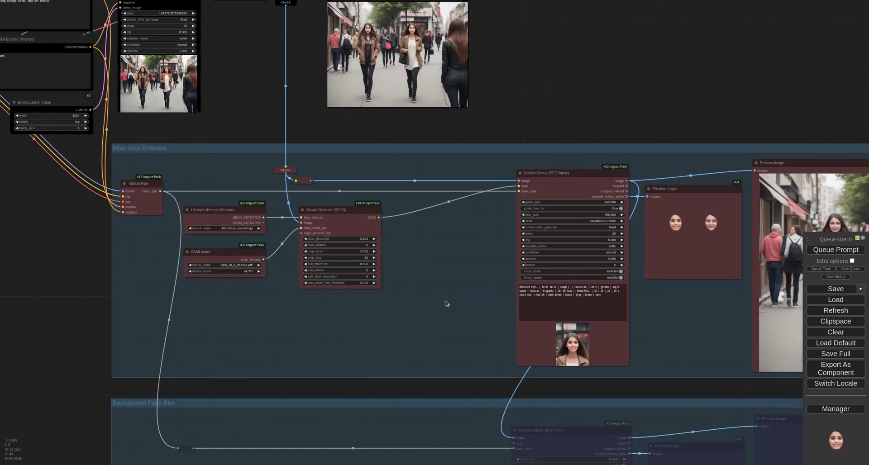
left_click_drag(512, 83, 553, 252)
scroll(534, 249, "up", 12)
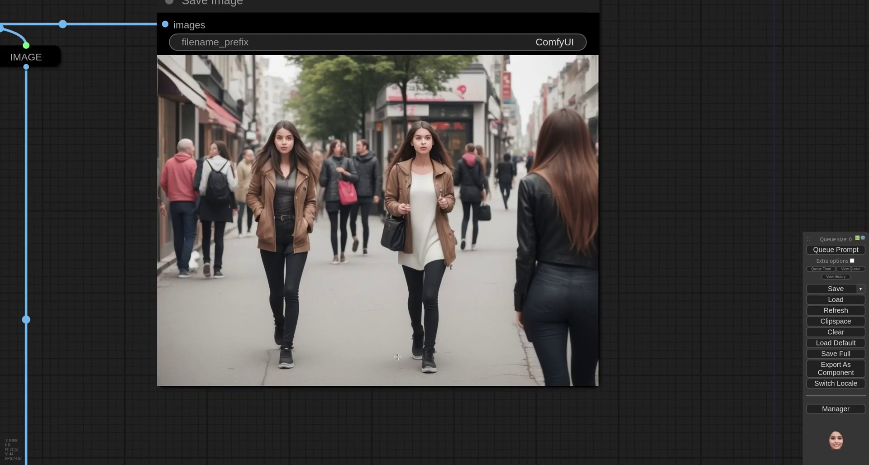
scroll(506, 362, "down", 6)
- Set the Simple Detector's bbox_threshold to 0.5
left_click_drag(613, 403, 543, 123)
left_click_drag(462, 342, 380, 292)
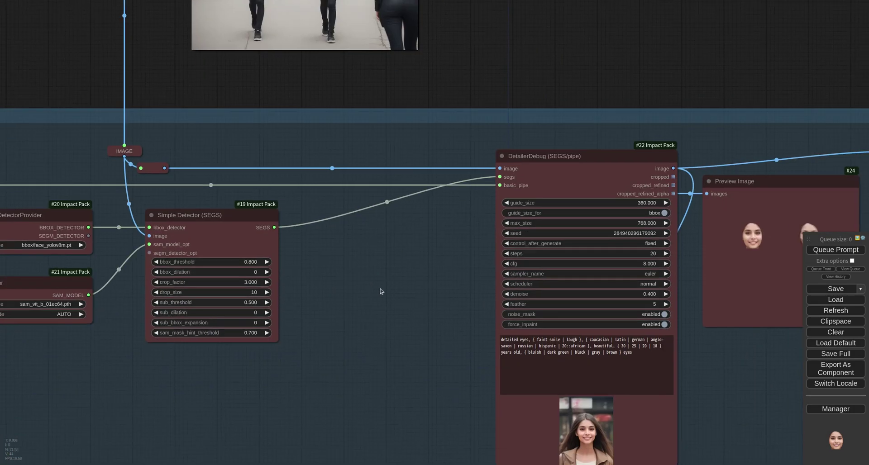
scroll(381, 290, "down", 1)
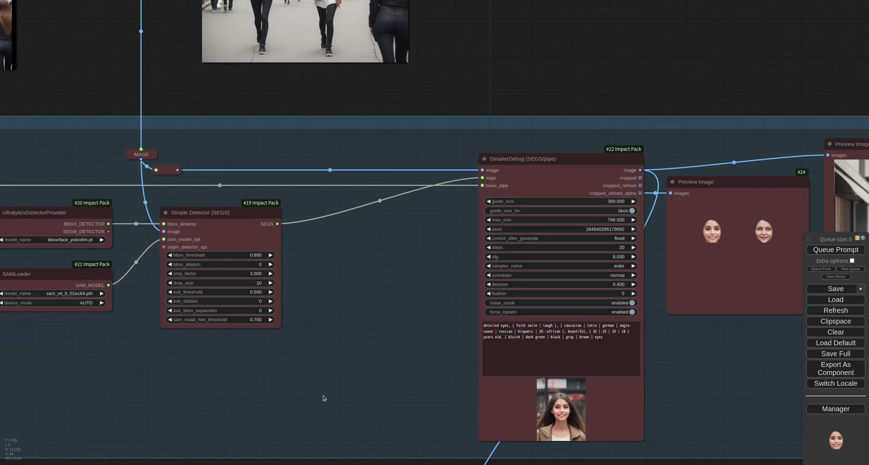
left_click_drag(324, 399, 379, 397)
left_click(309, 254)
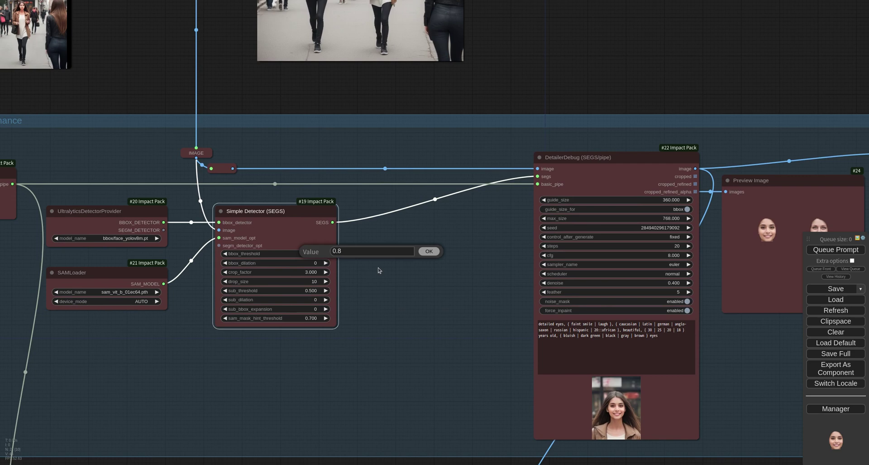
key("Escape")
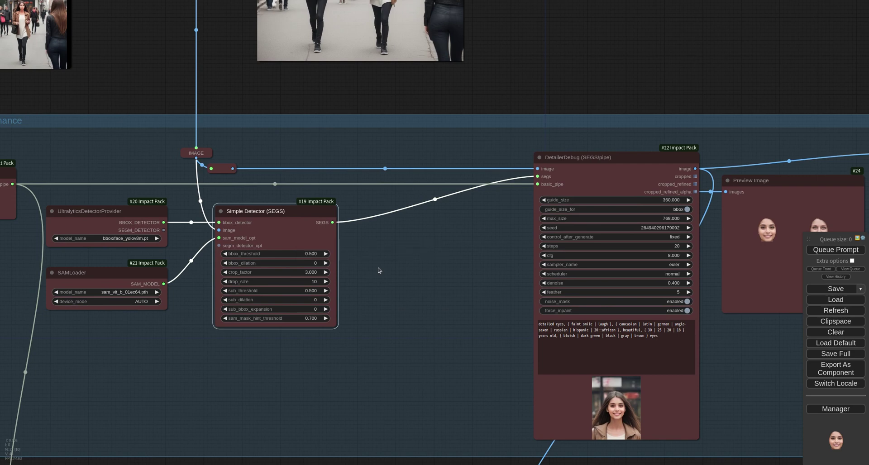
- Set the Simple Detector's drop_size to 50 and queue the workflow
left_click(312, 282)
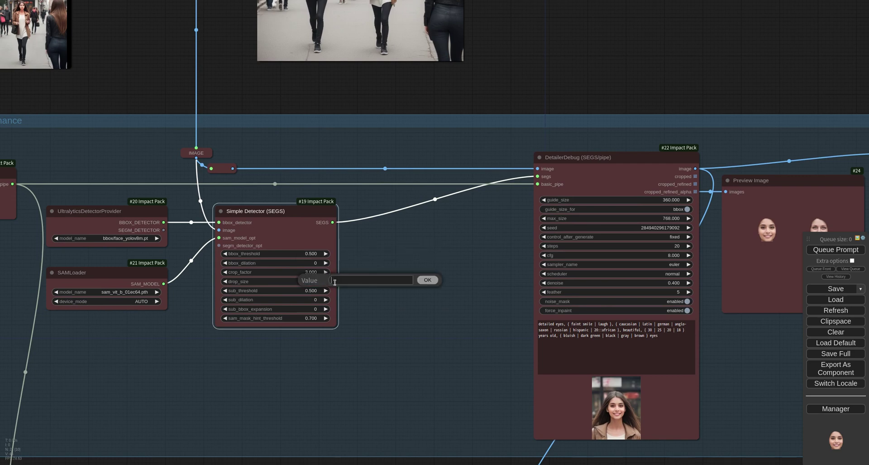
type("5")
key("Escape")
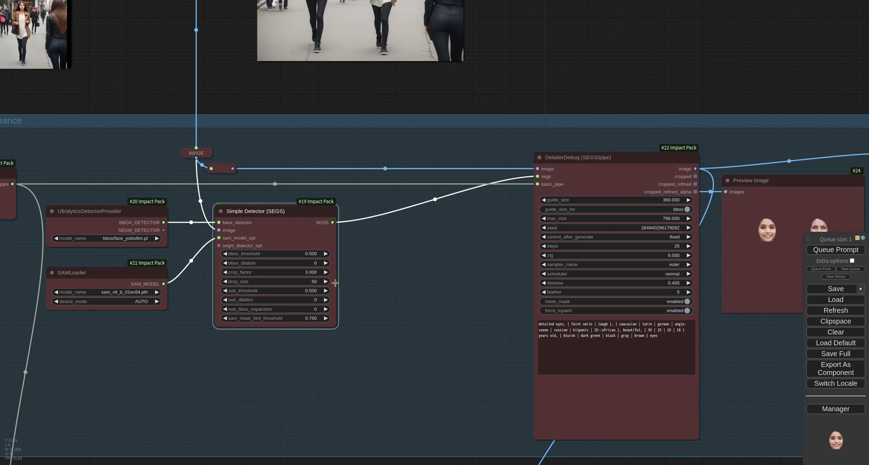
- Check the face crop preview, set the Simple Detector's drop_size to 40 and queue the workflow again
scroll(393, 288, "down", 4)
left_click_drag(426, 331, 337, 303)
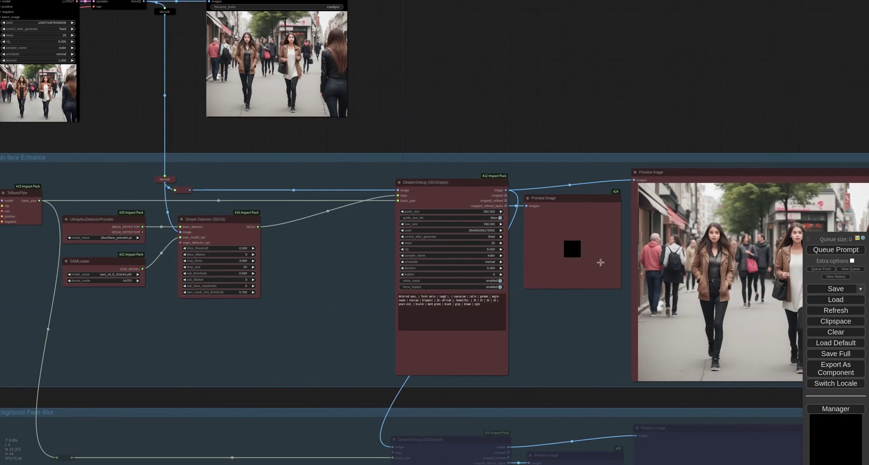
left_click(242, 266)
type("50")
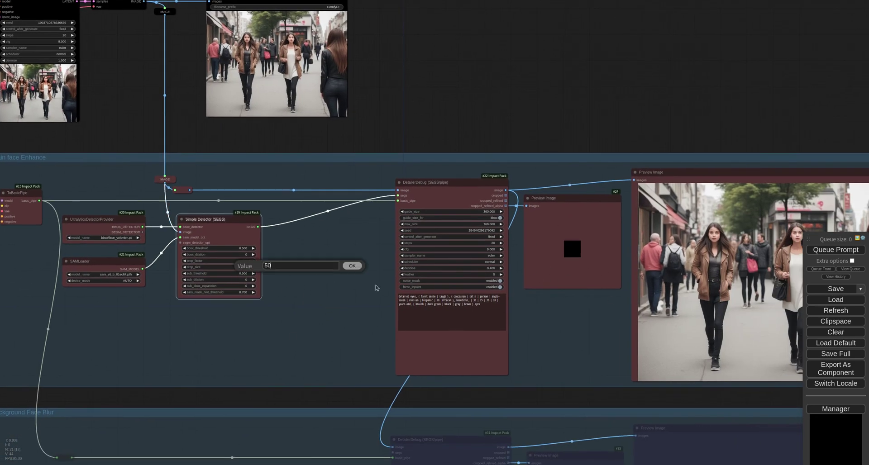
type("0")
key("Return")
key("ctrl+Return")
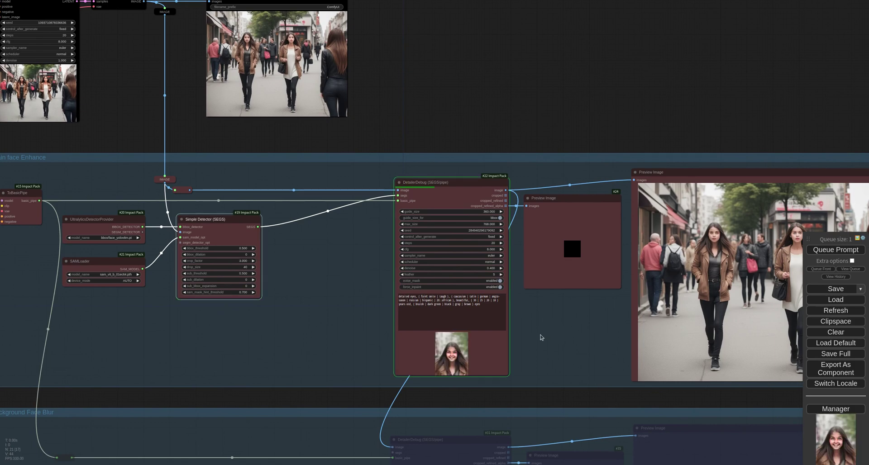
- Inspect the refined face crops, set the Simple Detector's drop_size to 30 and queue the workflow again
left_click_drag(542, 338, 413, 333)
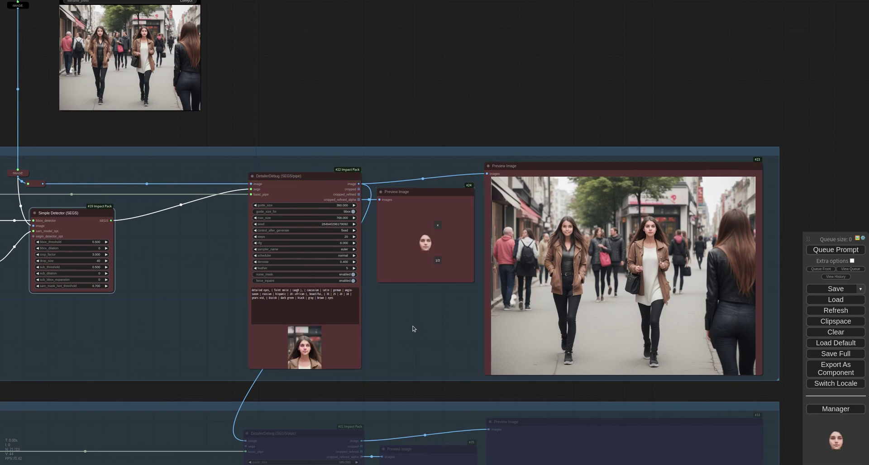
left_click(437, 225)
left_click(100, 261)
key("BackSpace")
key("BackSpace")
type("30")
key("Return")
key("ctrl+Return")
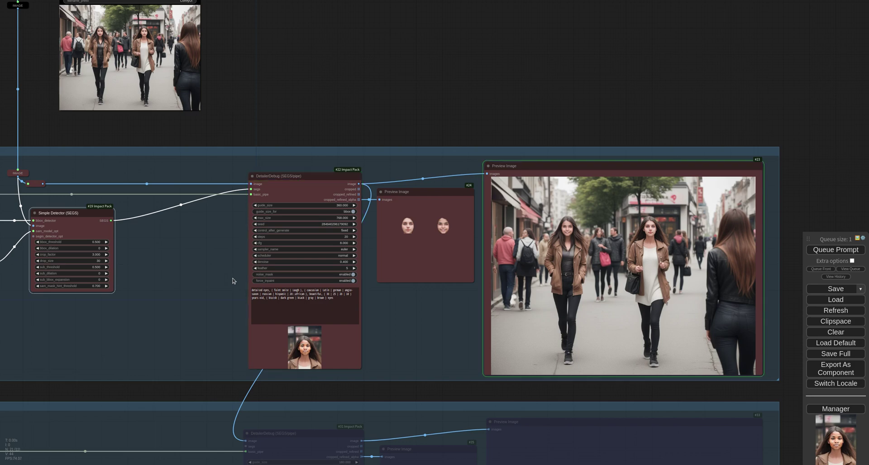
- Set the Simple Detector's drop_size to 20, queue the workflow and inspect the resulting face crops
left_click(94, 261)
key("Return")
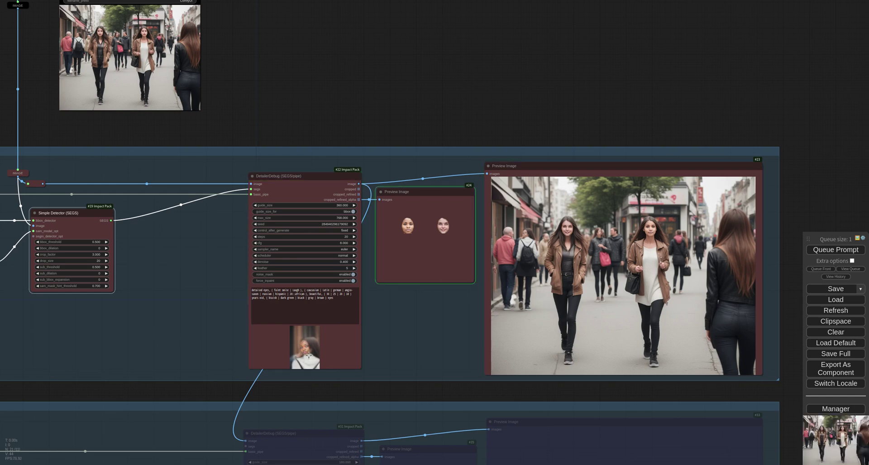
scroll(458, 259, "up", 6)
left_click_drag(474, 388, 308, 389)
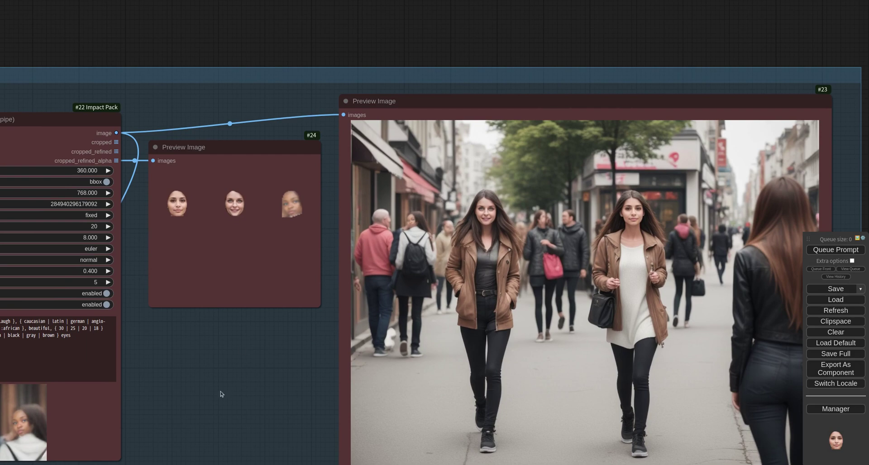
- Set the Simple Detector's drop_size to 10
scroll(221, 392, "down", 4)
left_click_drag(221, 403, 456, 352)
left_click_drag(164, 303, 296, 271)
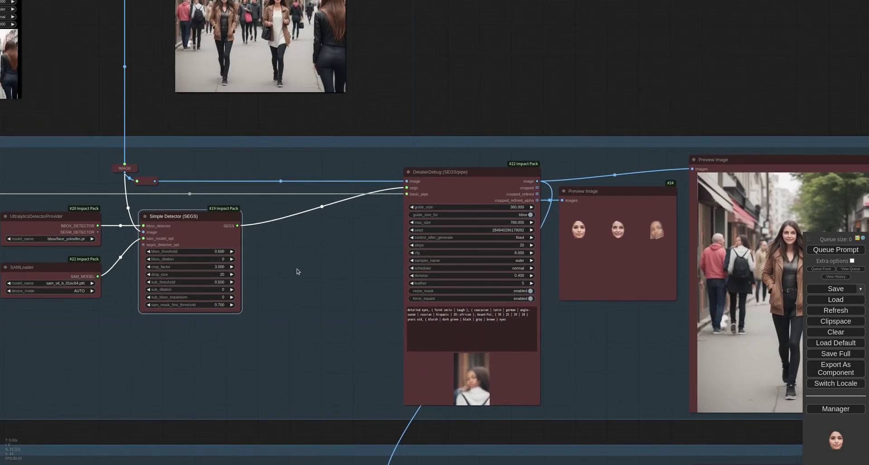
left_click(223, 275)
key("Return")
- Add a SEGS Filter (ordered) node between the Simple Detector and the DetailerDebug node
double_click(279, 253)
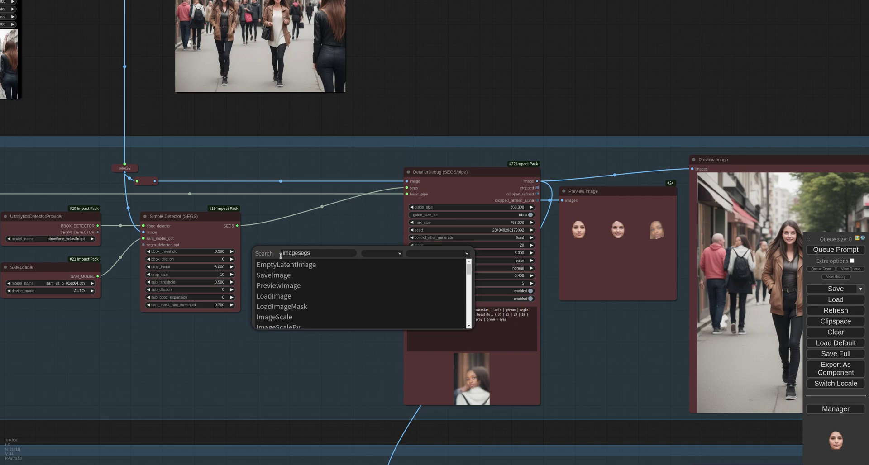
key("ctrl+a")
key("BackSpace")
type("imp")
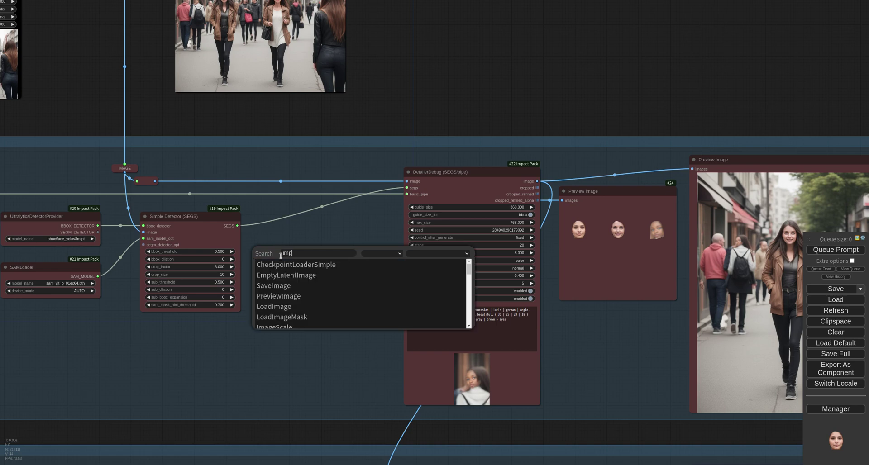
type("actsegs")
key("Down")
key("Down")
key("Down")
key("Down")
key("Down")
key("Return")
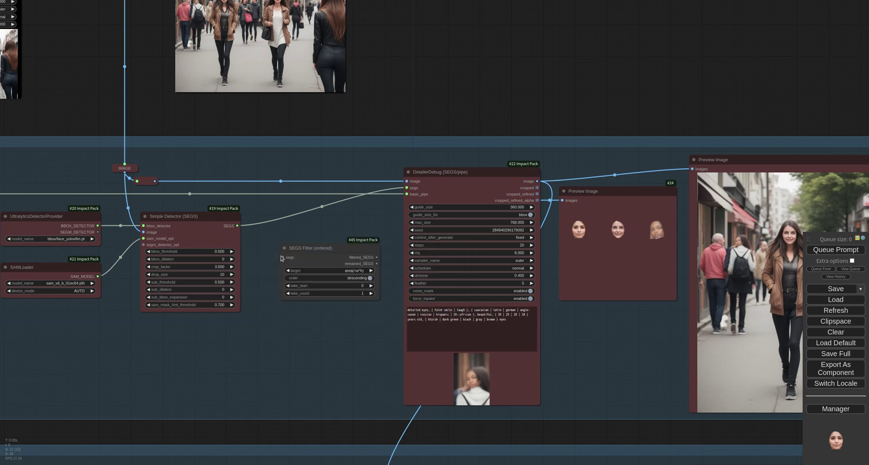
- Connect the detector's SEGS through the filter's filtered_SEGS into DetailerDebug, align the filter node with the detector and colour it red
left_click_drag(237, 226, 283, 257)
left_click_drag(376, 257, 406, 187)
left_click_drag(338, 248, 334, 217)
right_click(333, 216)
left_click(351, 306)
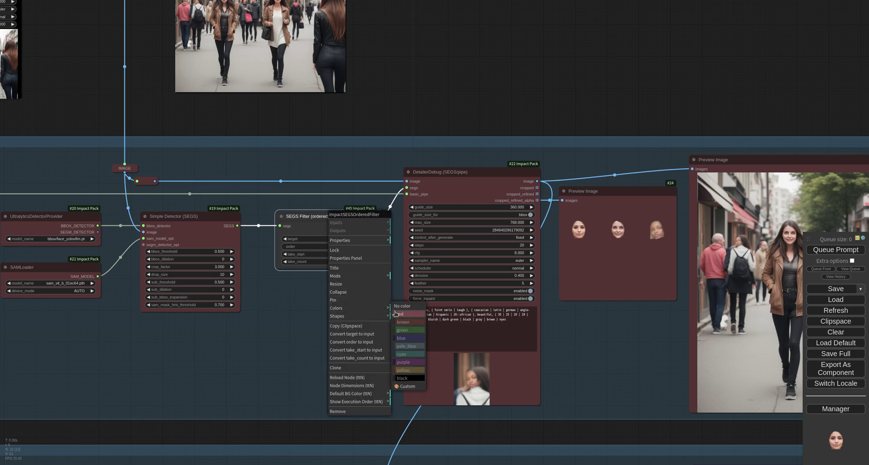
left_click(398, 314)
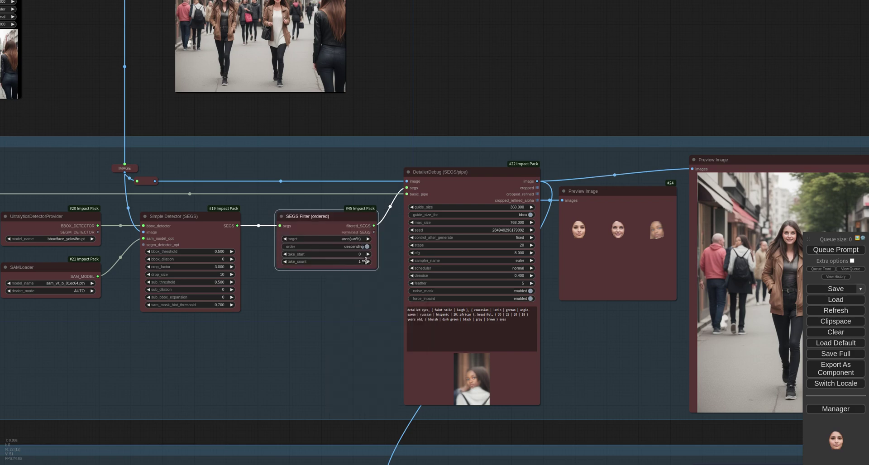
- Queue the workflow with the new filter, set the filter's take_count to 2 and queue it again
left_click_drag(367, 287, 263, 288)
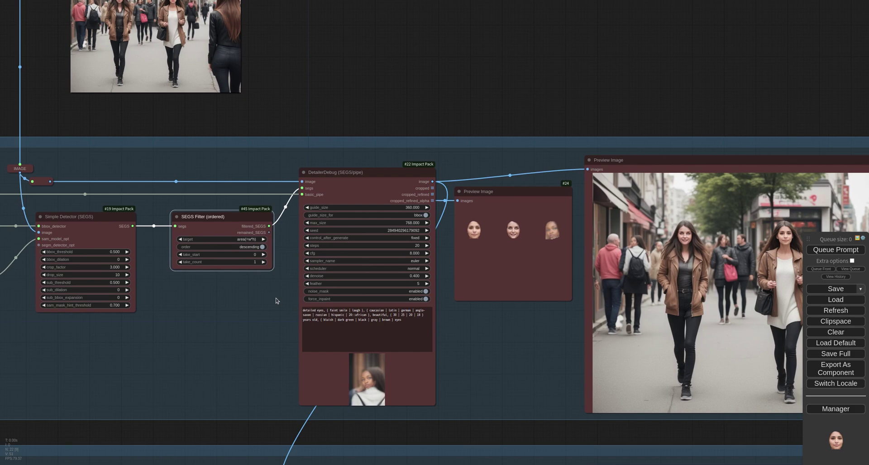
key("ctrl+Return")
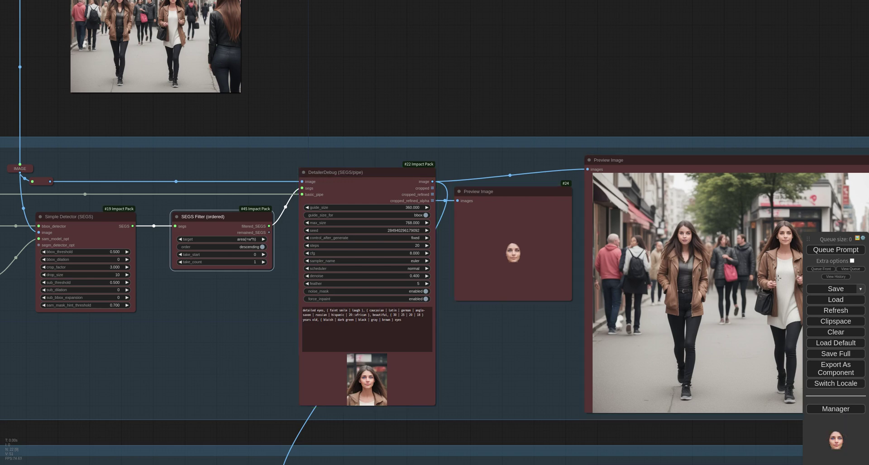
left_click(260, 262)
key("ctrl+Return")
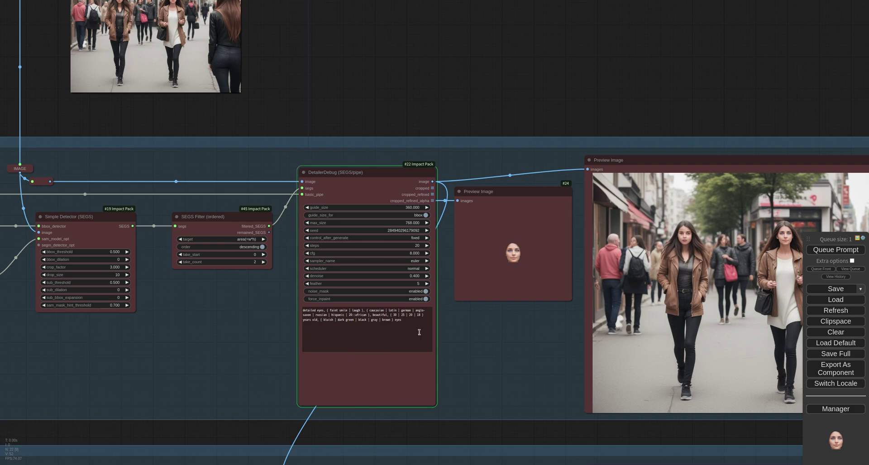
- Inspect the face crops, set the SEGS Filter's take_count to 3 and queue the workflow
left_click_drag(501, 346, 418, 334)
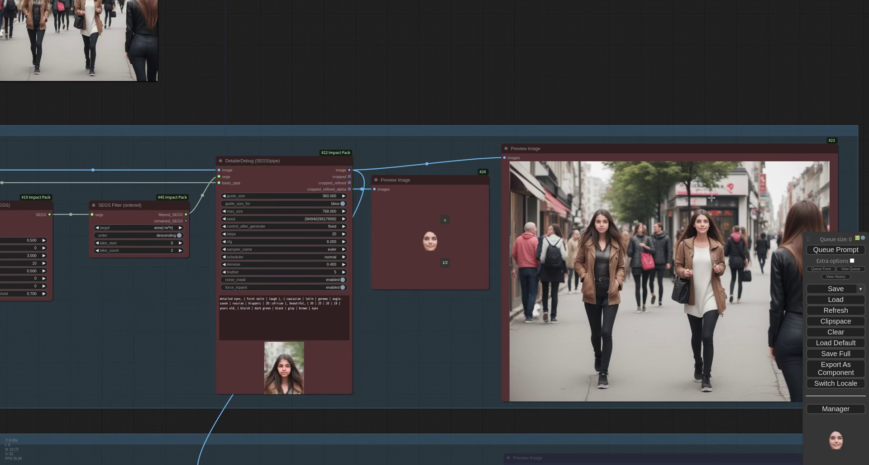
left_click(444, 220)
left_click(180, 250)
left_click(192, 281)
key("ctrl+Return")
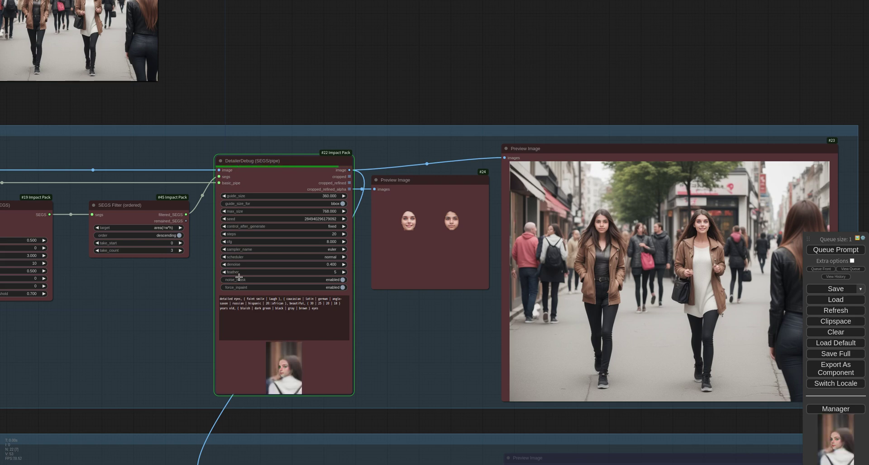
- Check the refined background face crop, return the SEGS Filter's take_count to 2 and queue the workflow
scroll(551, 240, "up", 8)
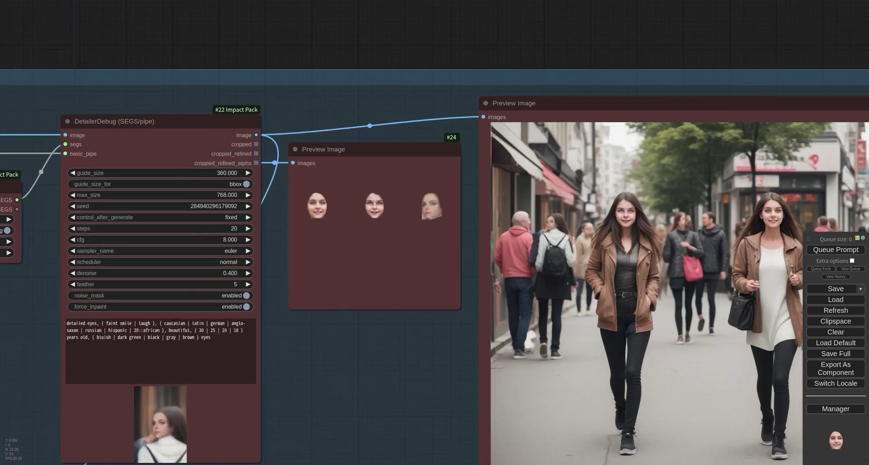
scroll(406, 349, "down", 4)
left_click_drag(350, 371, 519, 332)
left_click(10, 248)
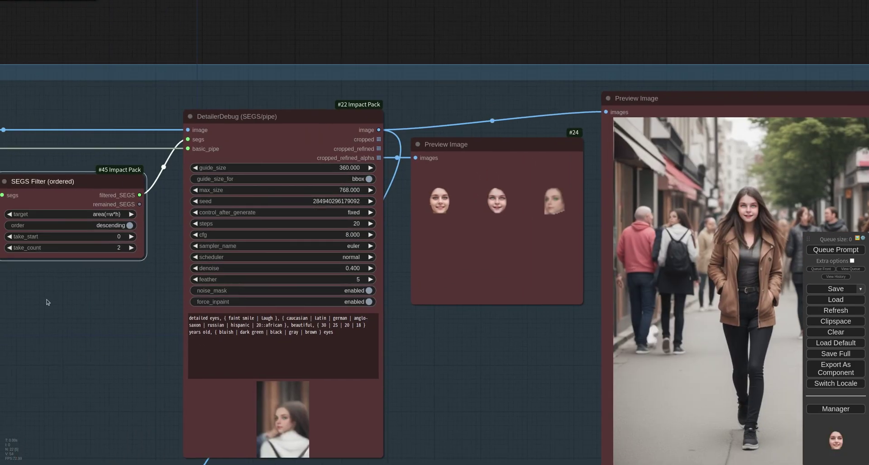
key("ctrl+Return")
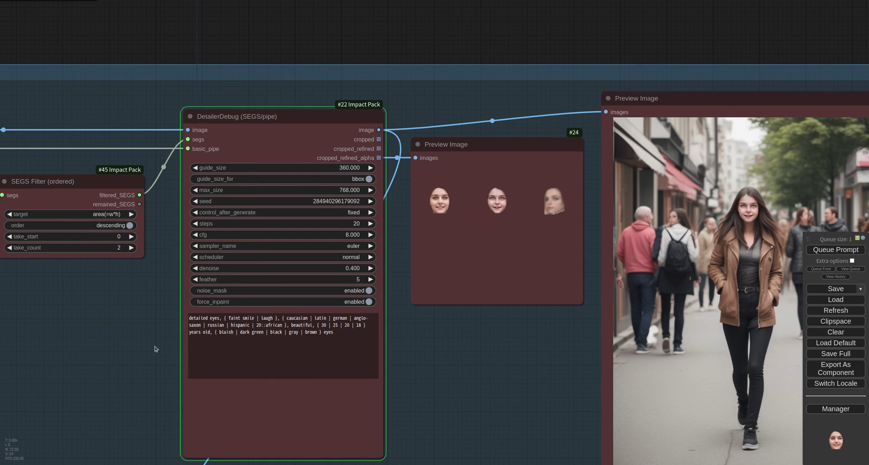
- Set the SEGS Filter's take_start to 1 and take_count to 1, and queue the workflow
scroll(138, 336, "down", 3)
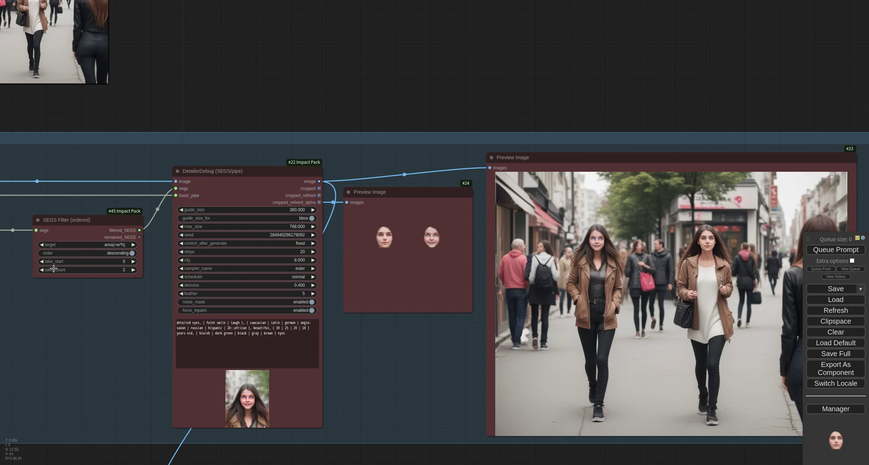
scroll(125, 306, "down", 2)
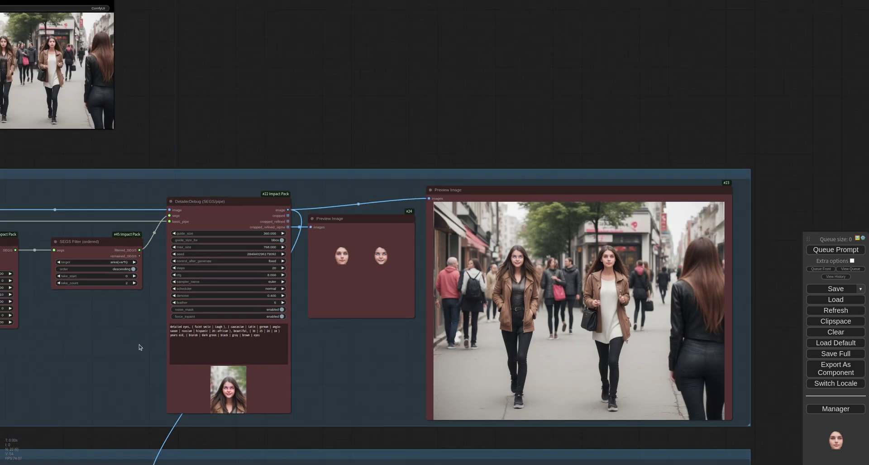
left_click_drag(125, 333, 167, 239)
left_click(178, 180)
left_click(150, 221)
key("ctrl+Return")
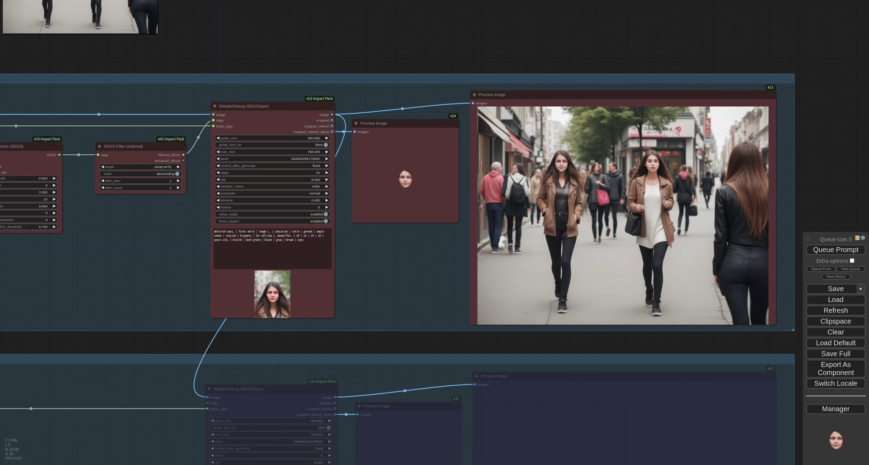
- Set the SEGS Filter's take_start back to 0 and queue the workflow
left_click(103, 180)
left_click(121, 245)
key("ctrl+Return")
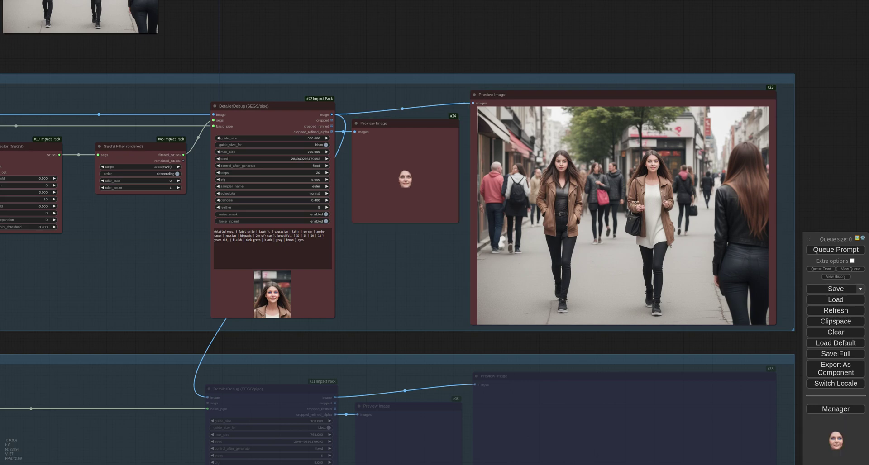
- Raise the SEGS Filter's take_count to 2, queue the workflow and inspect both main faces in the previews
left_click(179, 188)
key("ctrl+Return")
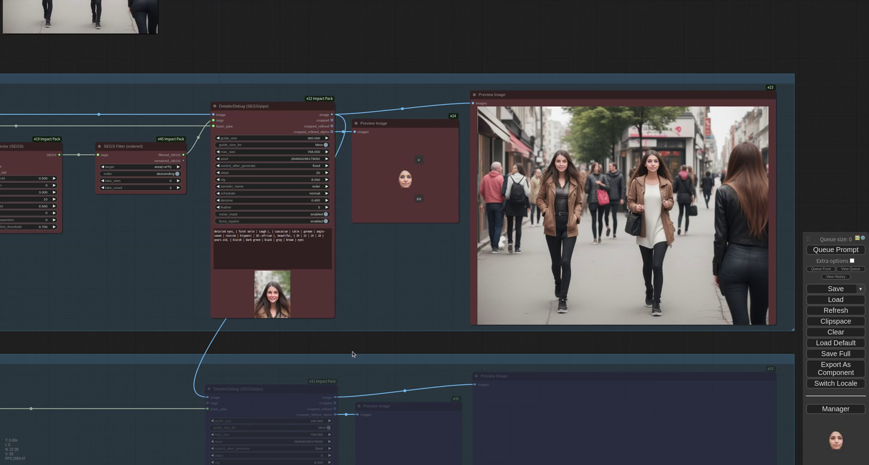
left_click_drag(401, 281, 297, 394)
left_click(365, 246)
scroll(297, 393, "up", 8)
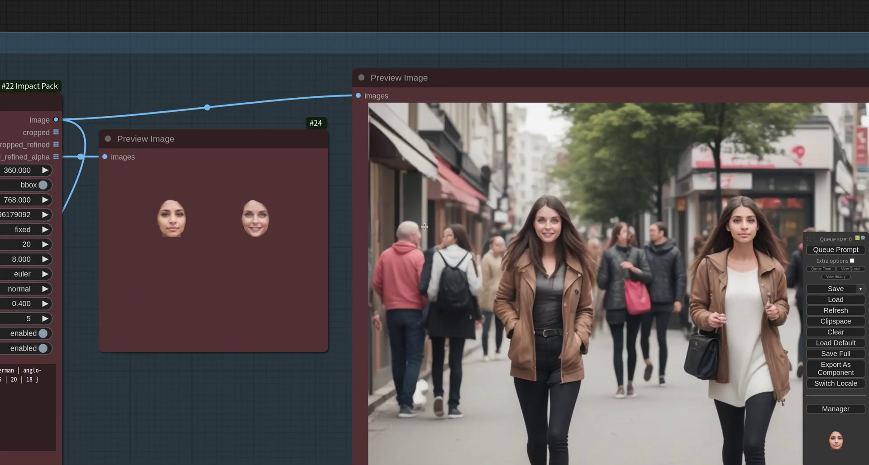
- Unmute the DetailerDebug node and both Preview Image nodes in the Background Face Blur group
scroll(287, 411, "down", 3)
left_click_drag(243, 430, 404, 220)
scroll(393, 281, "down", 4)
left_click_drag(362, 292, 551, 157)
scroll(347, 286, "down", 5)
left_click_drag(352, 368, 299, 358)
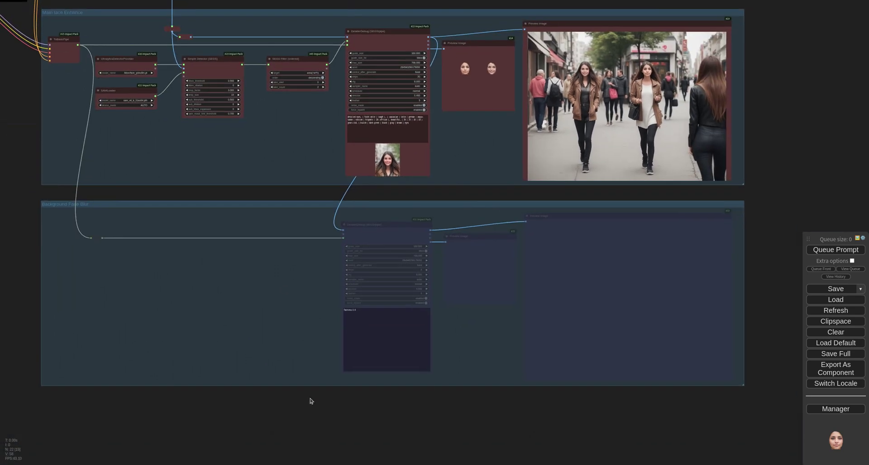
left_click_drag(301, 425, 689, 217)
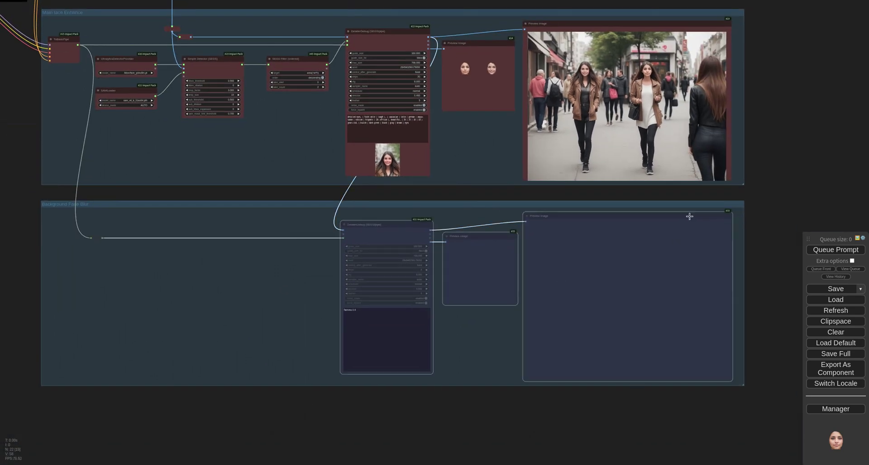
key("ctrl+m")
- Connect the SEGS Filter's remained_SEGS output to the segs input of the background group's DetailerDebug node
left_click_drag(280, 133, 285, 201)
scroll(299, 181, "up", 5)
left_click(316, 102)
left_click_drag(354, 109, 382, 377)
- Check the background DetailerDebug's settings and its "faceless:5.0" prompt, and queue the workflow
left_click_drag(342, 415, 328, 210)
scroll(315, 344, "up", 7)
left_click(448, 281)
key("ctrl+a")
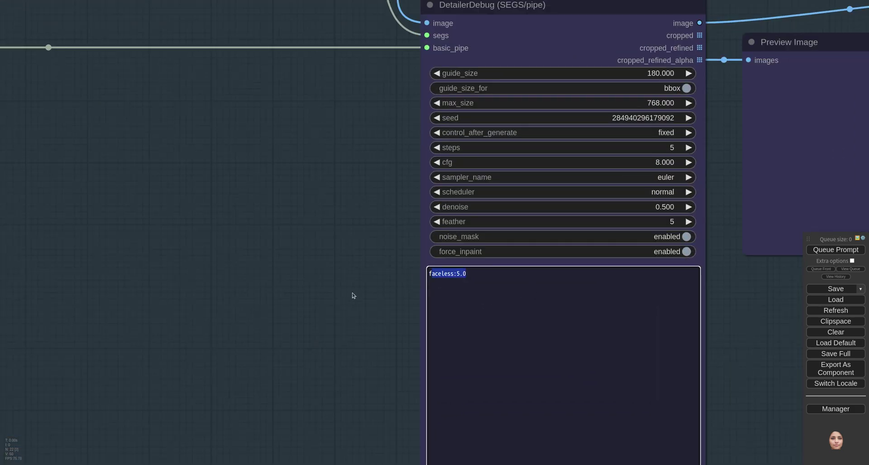
scroll(352, 292, "down", 4)
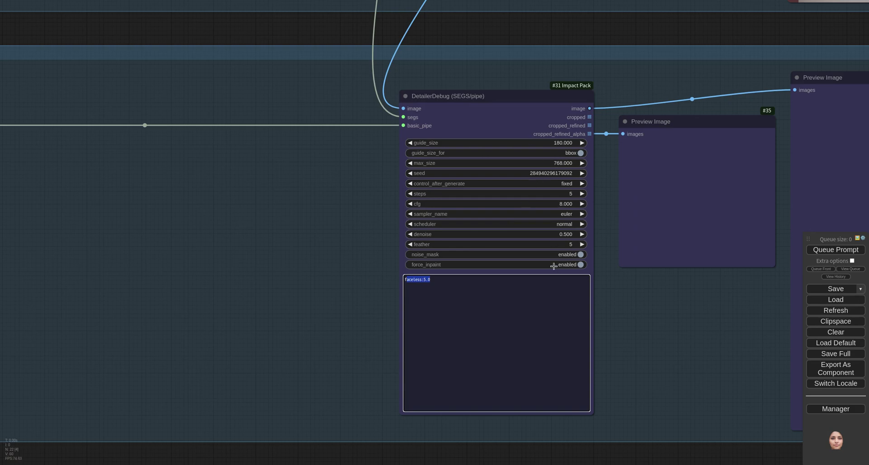
scroll(612, 320, "down", 4)
left_click_drag(678, 331, 436, 345)
key("ctrl+Return")
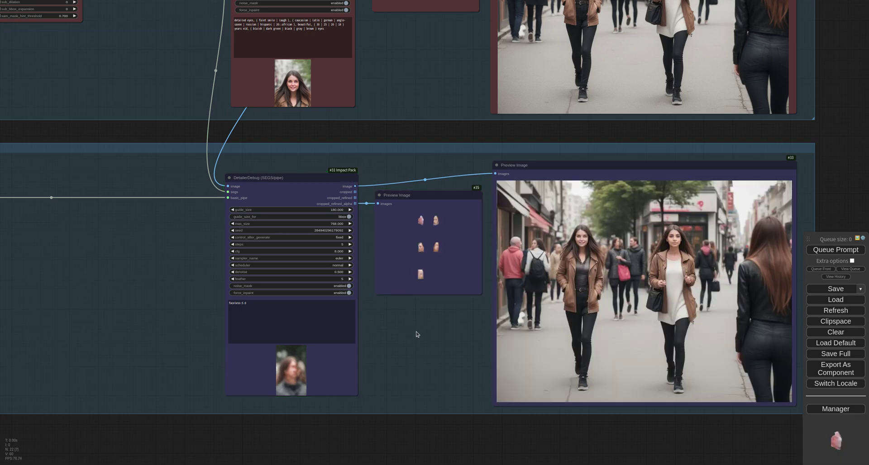
- Examine the refined background face crops and compare the background group's output image with the main-face preview
scroll(436, 337, "up", 12)
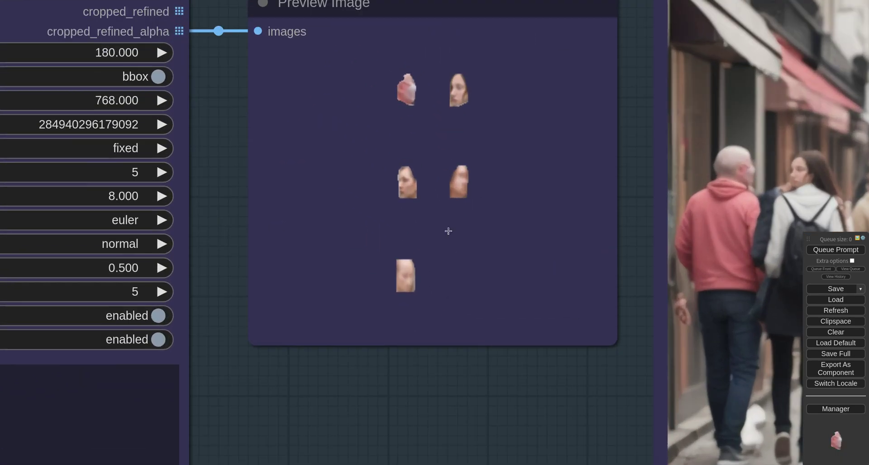
left_click_drag(552, 426, 235, 410)
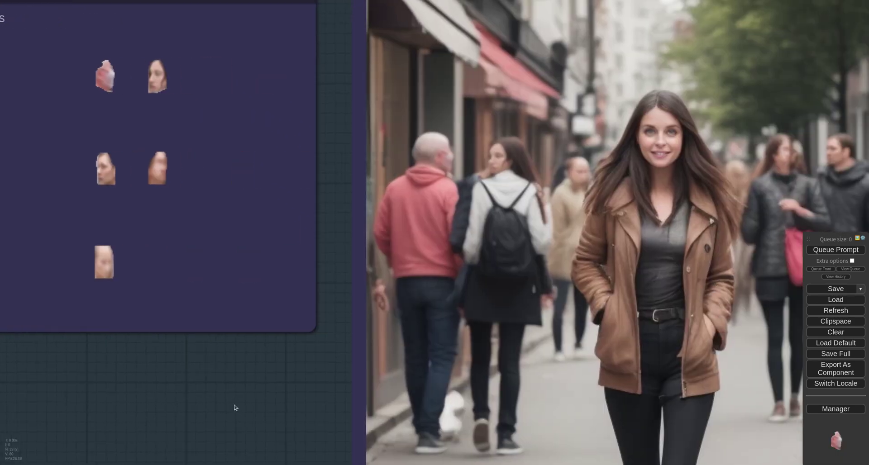
scroll(284, 401, "down", 3)
left_click_drag(284, 402, 109, 351)
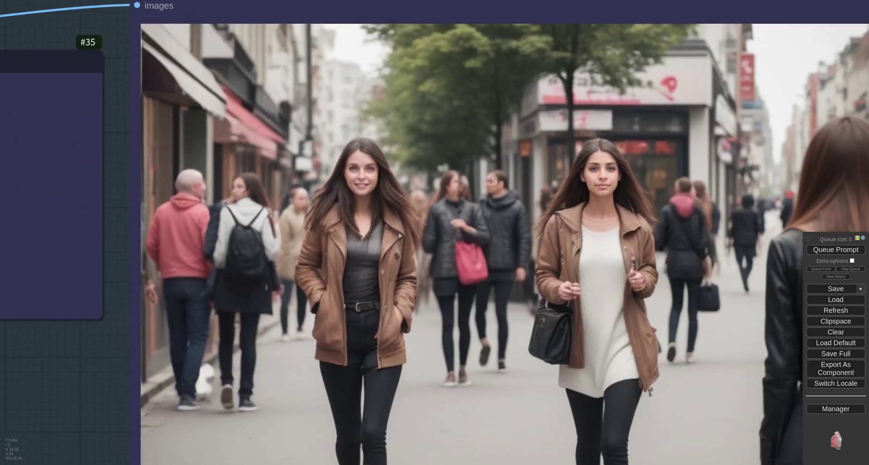
scroll(471, 224, "down", 3)
scroll(528, 220, "down", 2)
left_click_drag(722, 78, 656, 392)
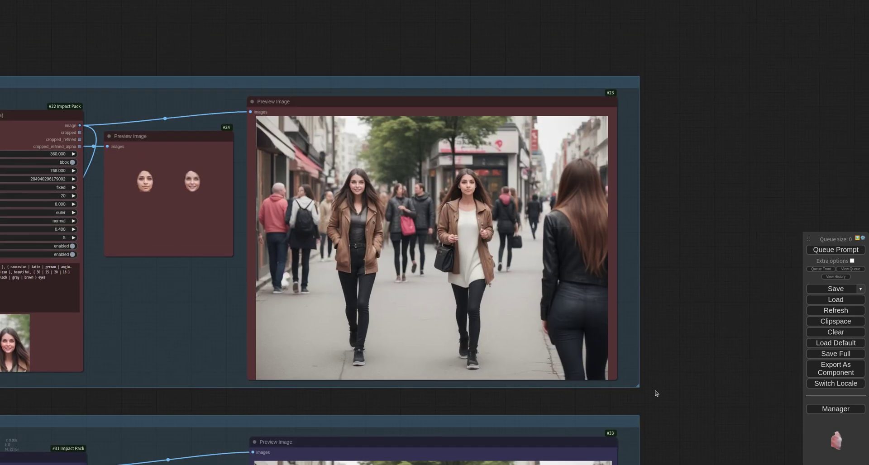
scroll(636, 335, "up", 2)
scroll(419, 159, "up", 5)
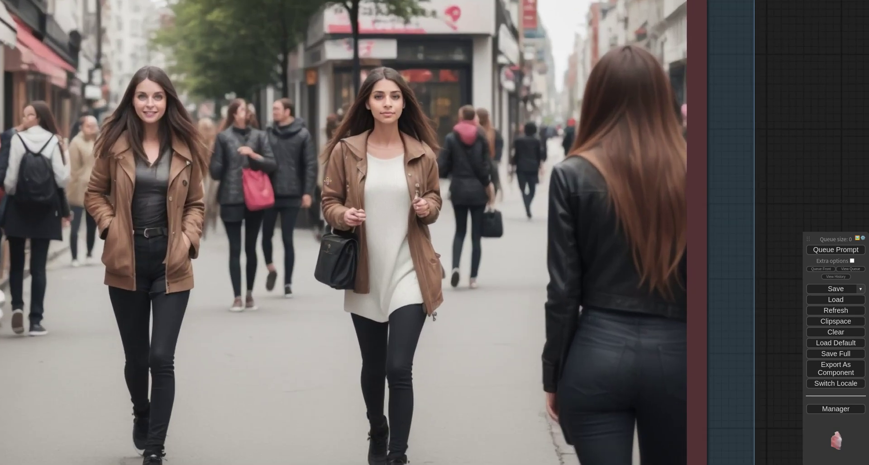
scroll(31, 166, "down", 3)
left_click_drag(330, 433, 493, 70)
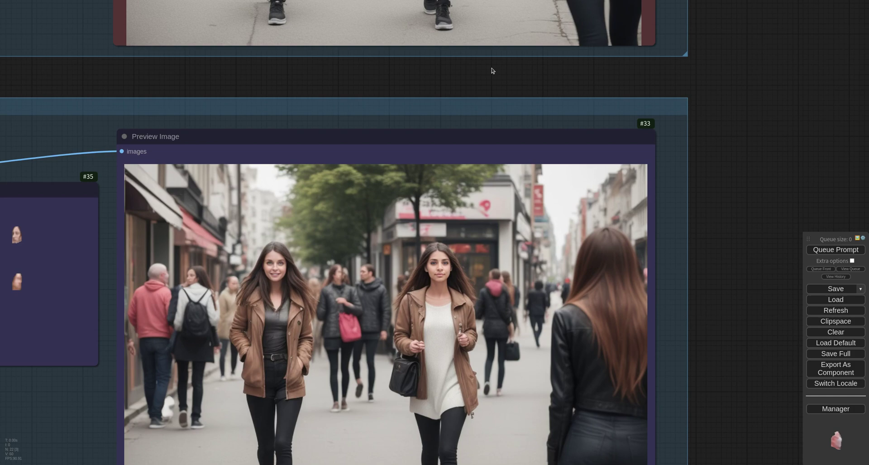
- Review the complete workflow, including how the SEGS Filter feeds the main-face and background-face groups
scroll(659, 220, "down", 4)
scroll(208, 340, "down", 4)
left_click_drag(202, 343, 328, 382)
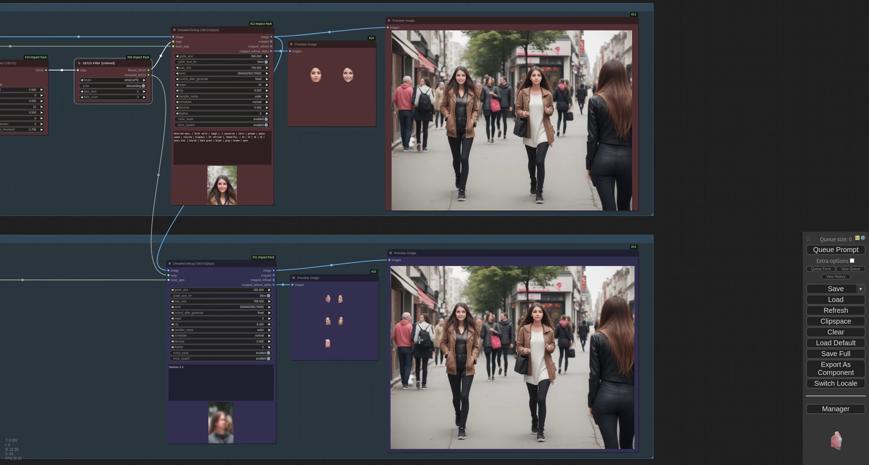
left_click_drag(706, 281, 796, 253)
scroll(668, 280, "down", 5)
scroll(413, 411, "up", 3)
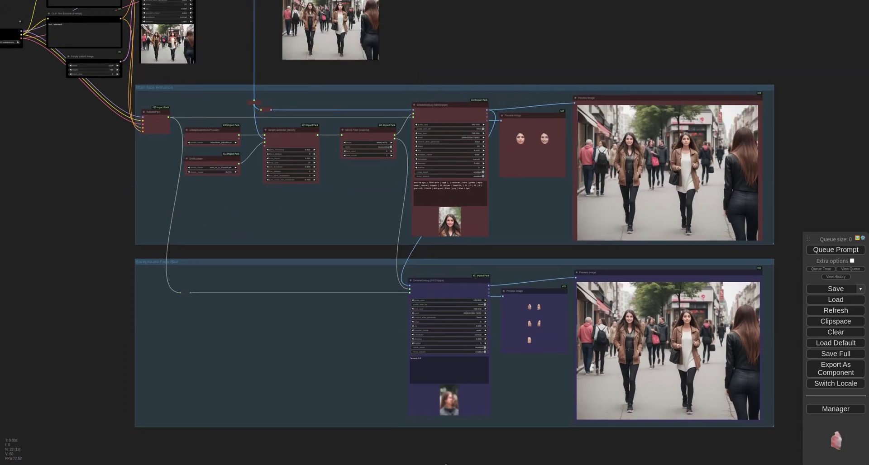
left_click_drag(518, 254, 516, 284)
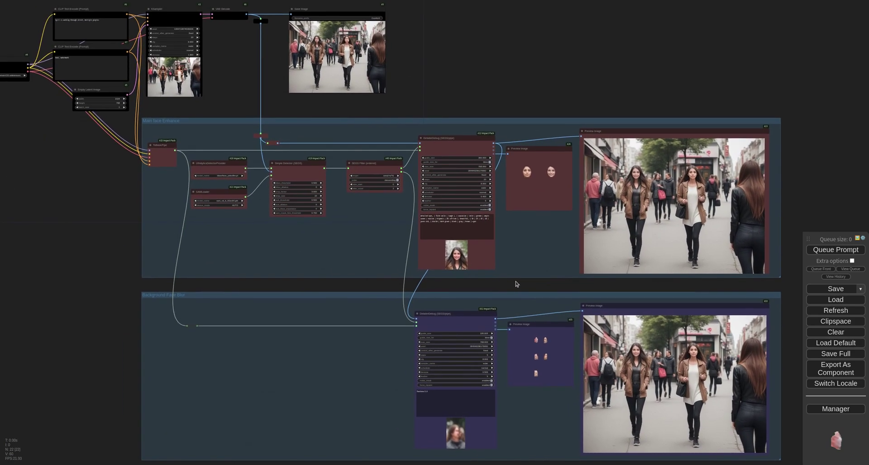